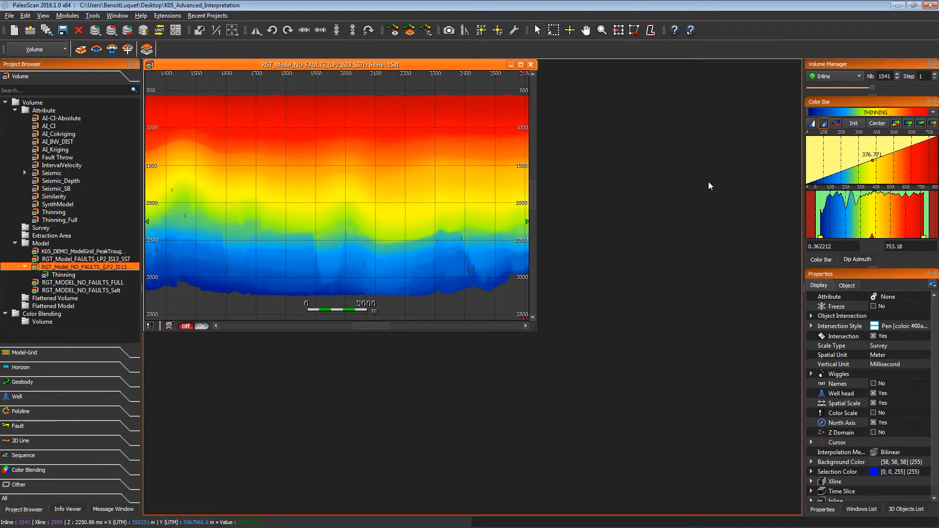
Apply the WellLayout_AI template to all wells except K05-02 - Not Tied and display them in the log viewer.
click(27, 397)
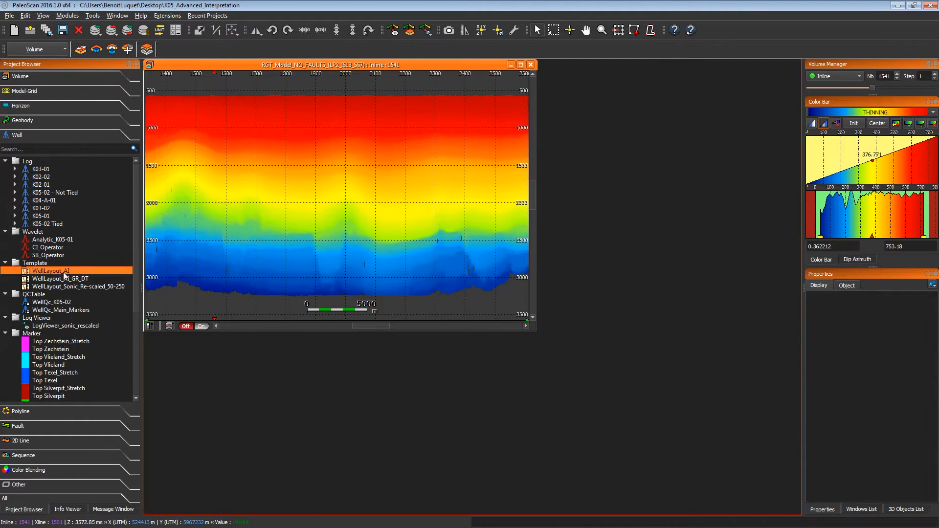
double_click(64, 271)
click(272, 180)
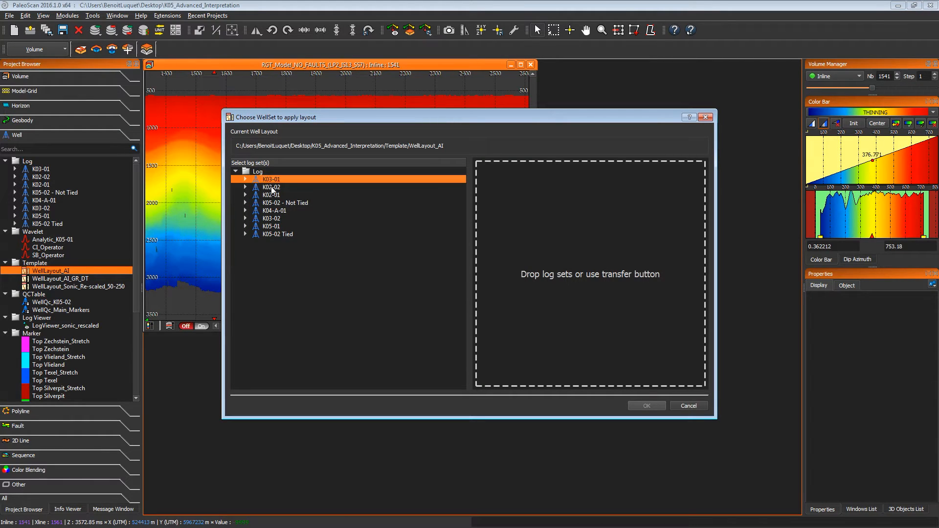
shift+click(273, 195)
ctrl+click(278, 212)
shift+click(277, 235)
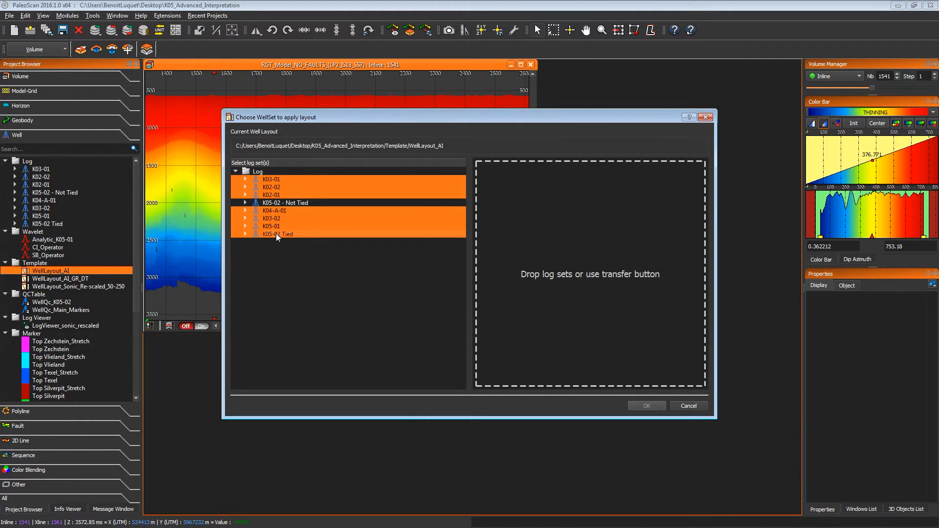
drag(276, 220, 512, 253)
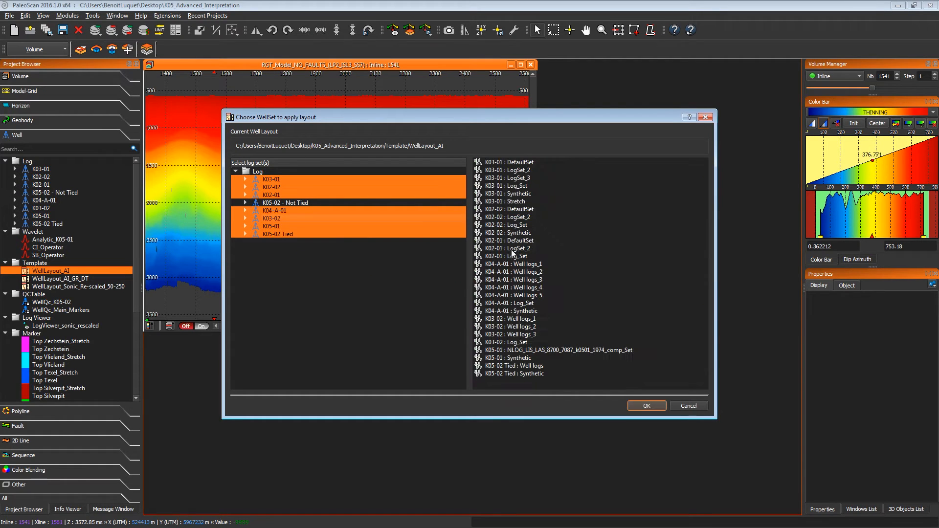
click(644, 406)
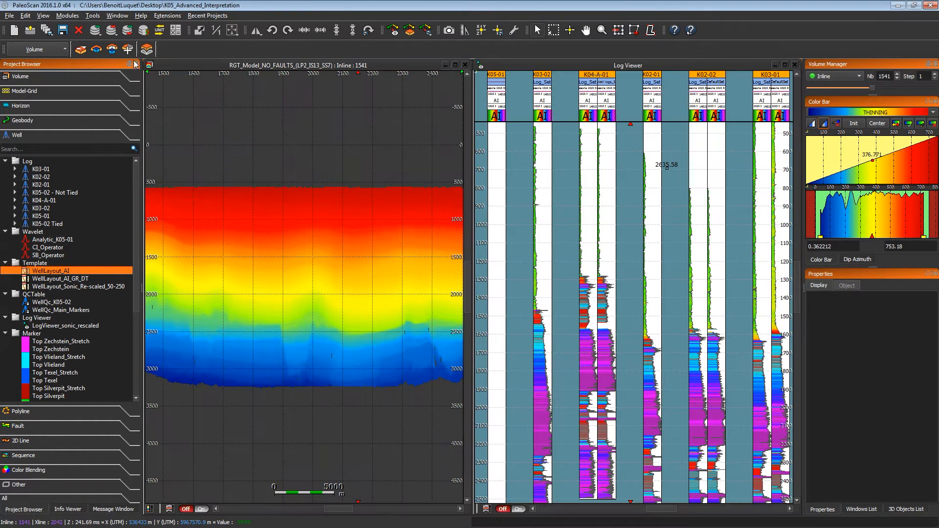
Overlay the AI logs of the wells, including K05-02 Tied, K03-02, K04-A-01 and K03-01, on the RGT model section.
drag(319, 220, 322, 180)
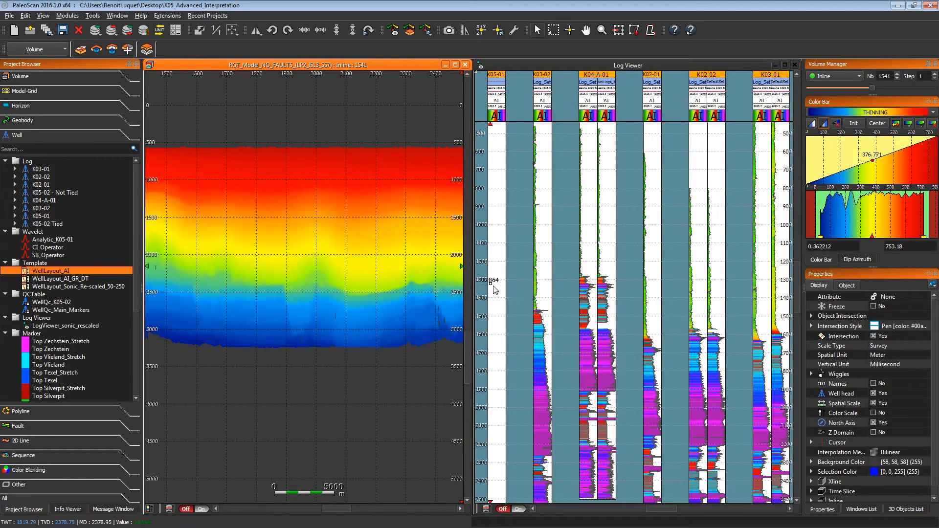
click(563, 283)
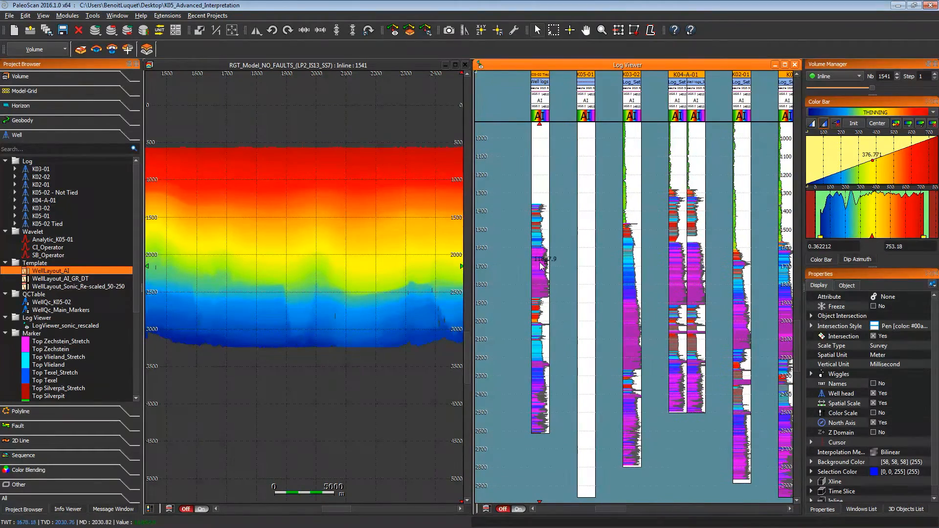
click(538, 267)
drag(537, 263, 380, 236)
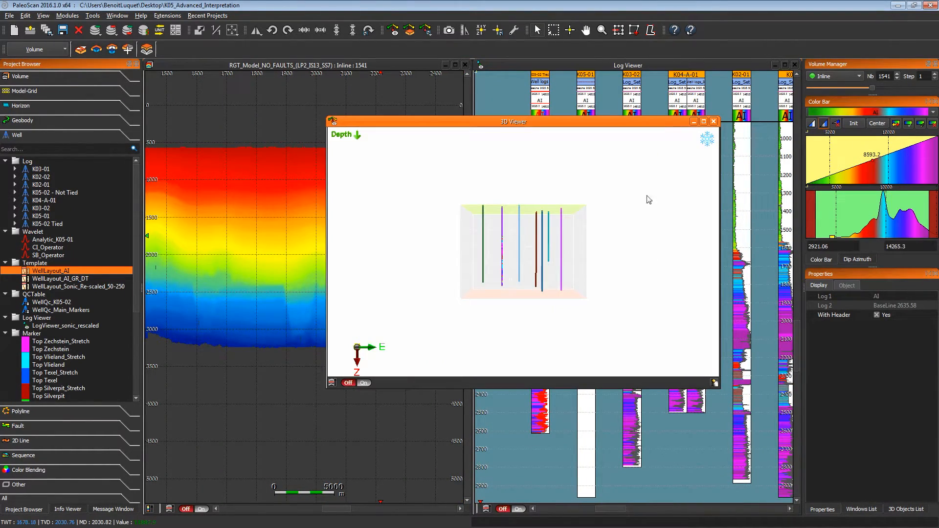
click(695, 122)
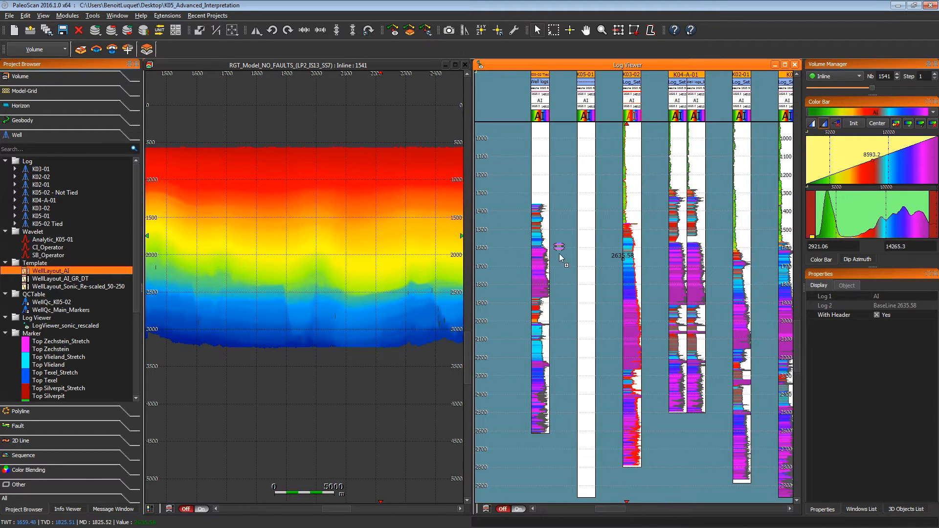
drag(677, 259, 402, 231)
middle_drag(594, 283, 367, 275)
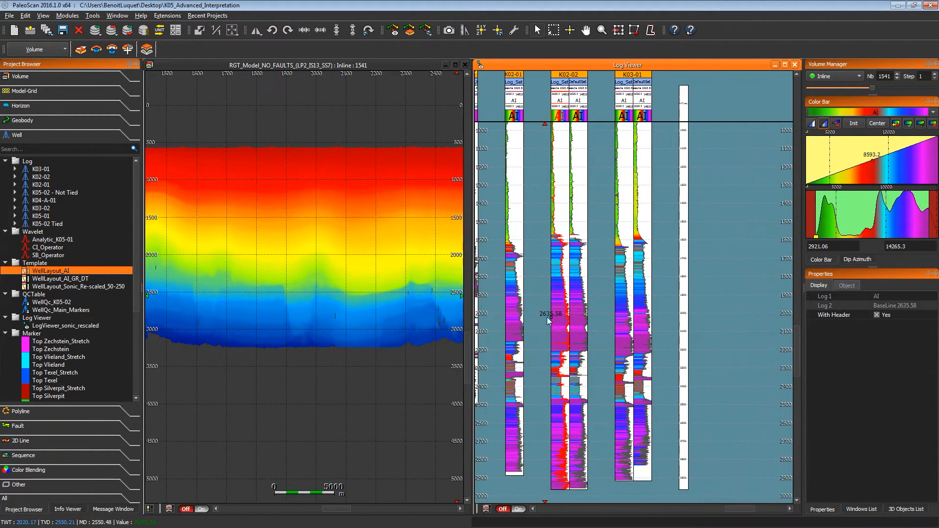
drag(617, 319, 390, 248)
Use the synchronised cursor on wells K02-02 and K02-01 to examine their AI logs against the RGT model section.
click(567, 32)
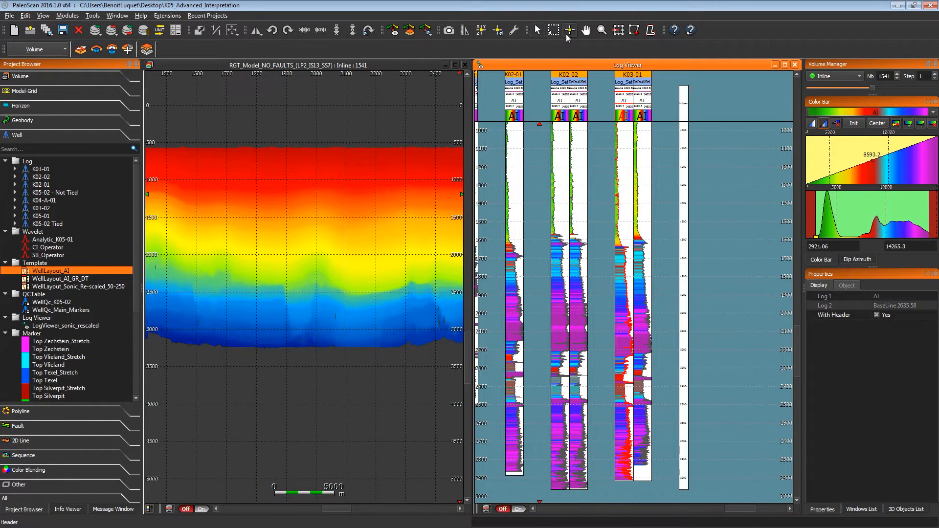
click(622, 261)
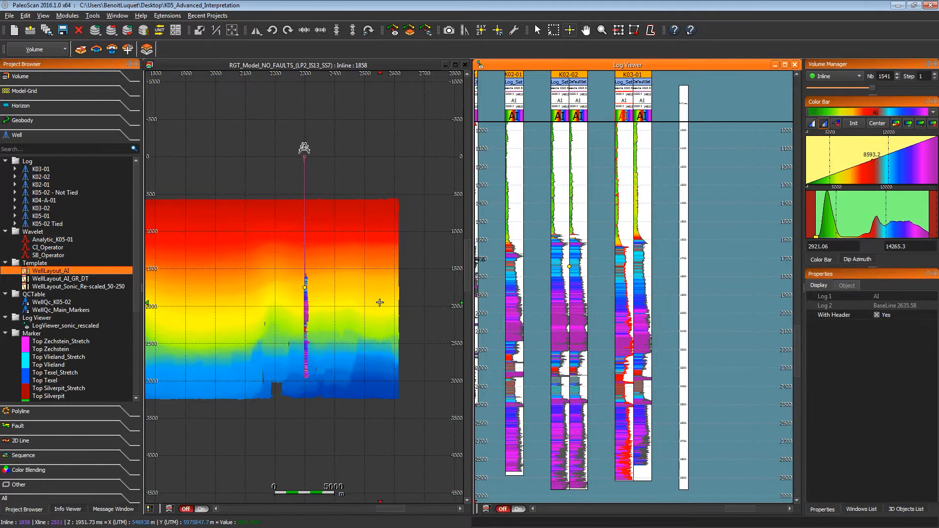
click(512, 302)
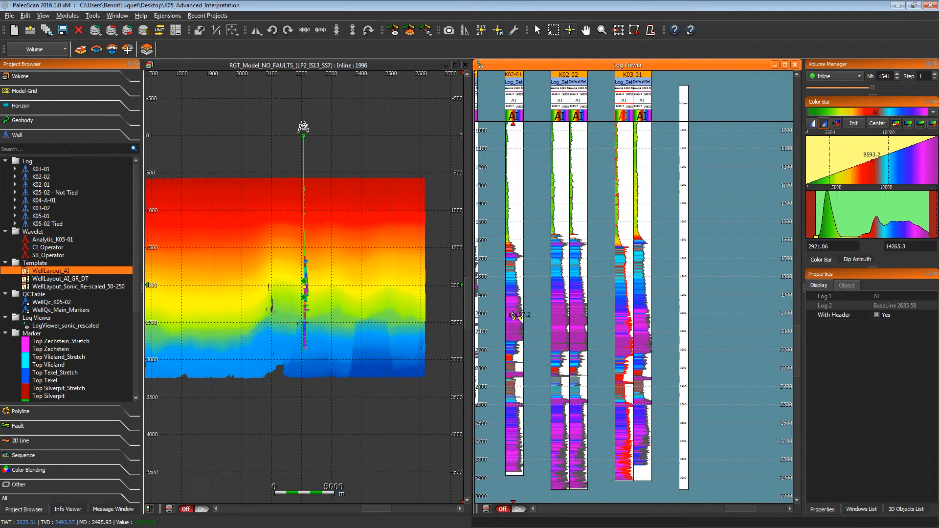
scroll(309, 299, up, 5)
scroll(308, 299, up, 3)
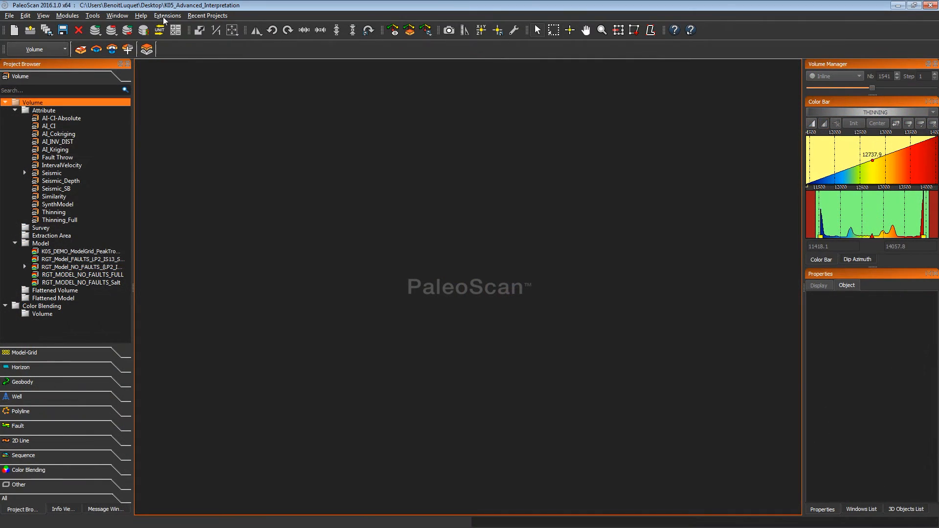
Switch to the Properties Modeling toolset, start Well Properties Modeling and choose AI as the property.
click(162, 16)
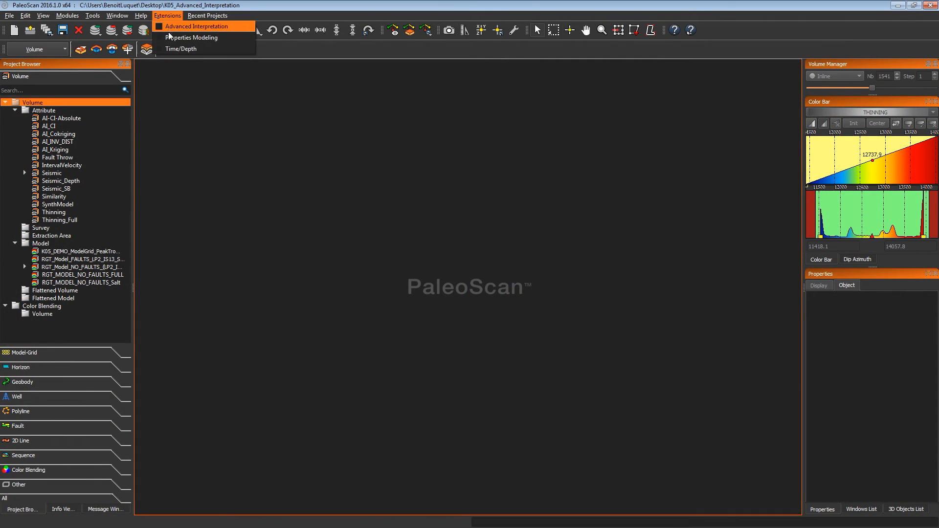
click(60, 49)
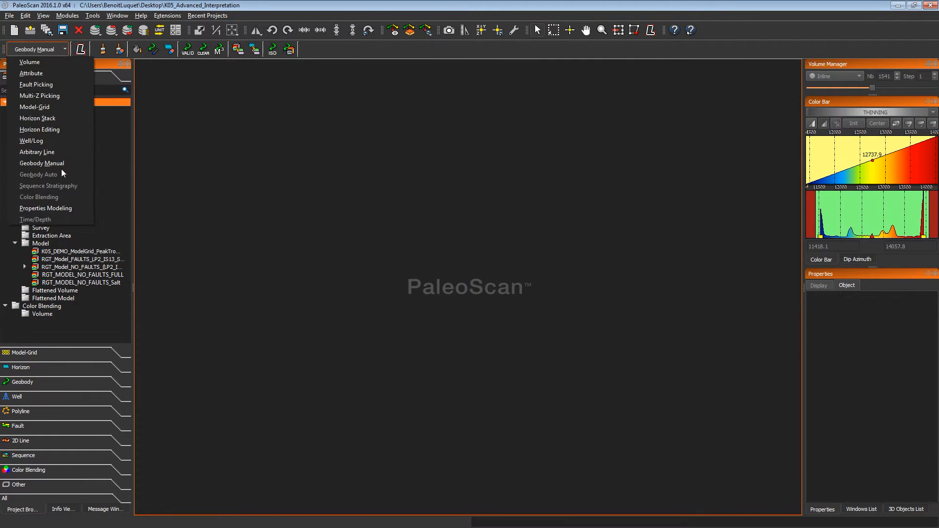
click(70, 207)
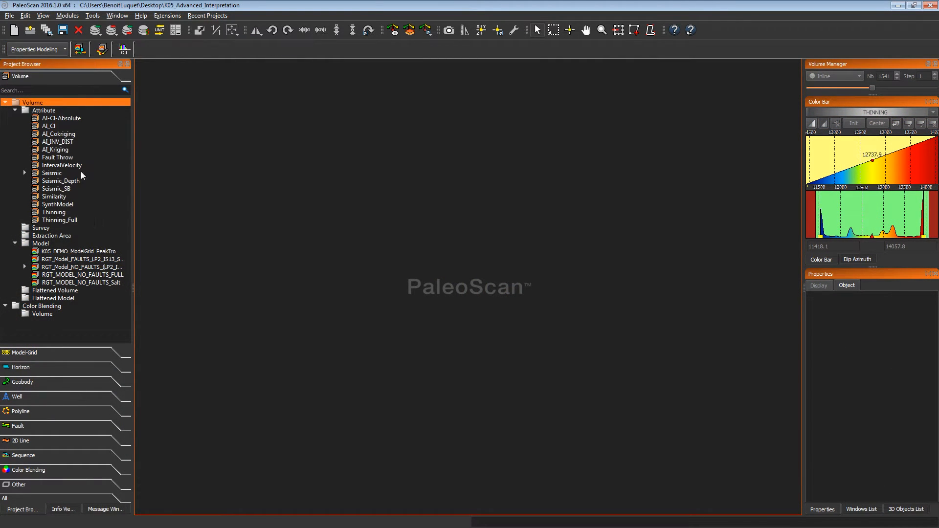
click(80, 49)
click(156, 99)
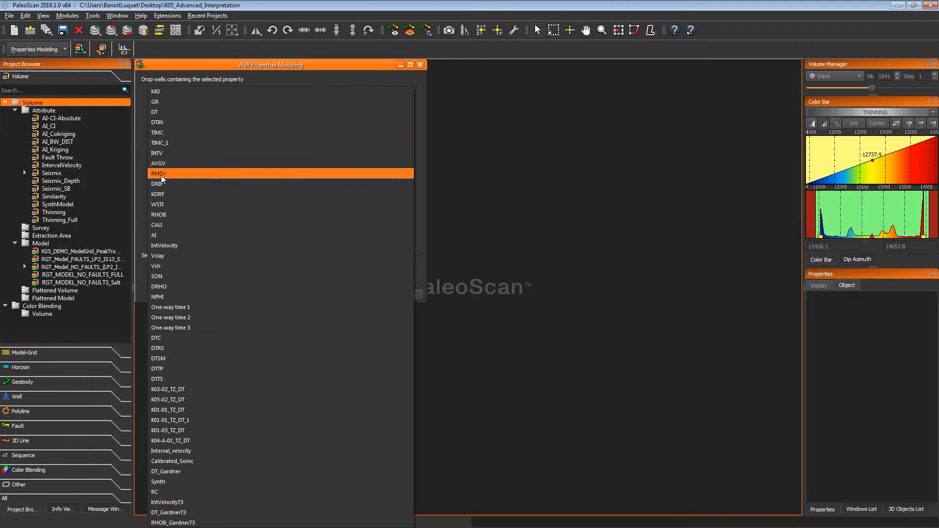
click(156, 235)
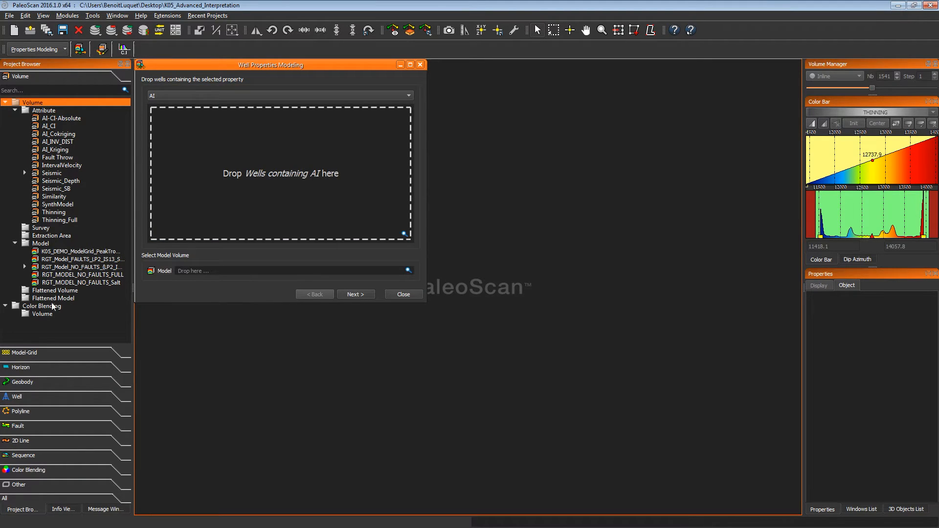
Add wells K03-01, K02-02, K02-01, K04-A-01, K03-02, K05-01 and K05-02 Tied as inputs for the AI property.
click(34, 397)
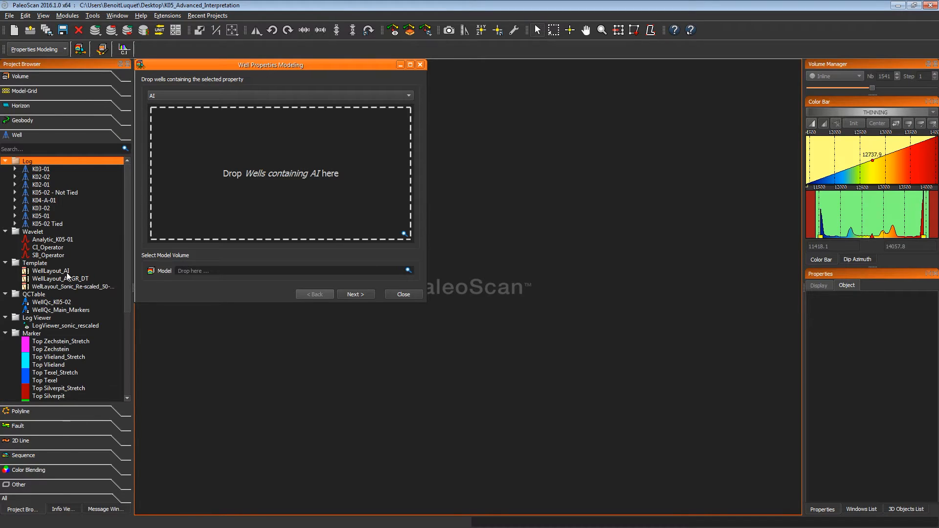
click(42, 170)
shift+click(44, 185)
ctrl+click(48, 200)
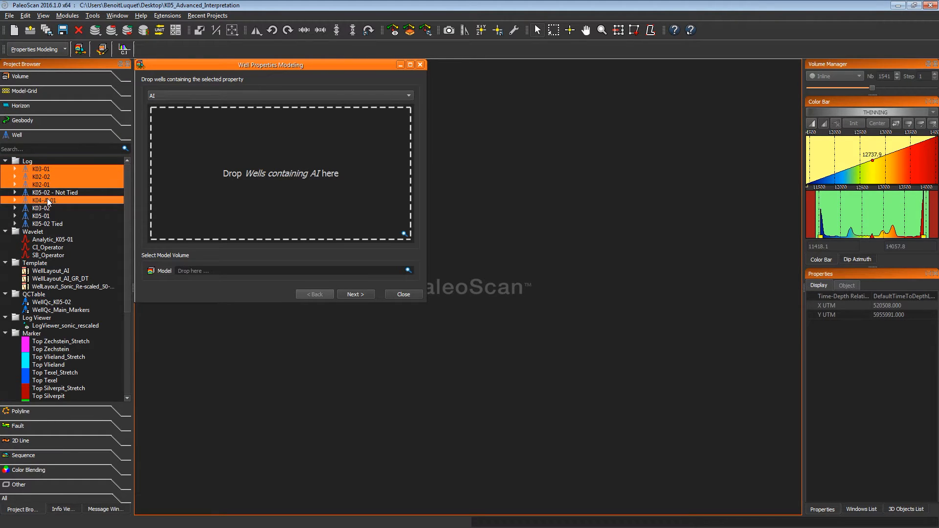
shift+click(51, 223)
drag(42, 207, 198, 205)
Set RGT_Model_NO_FAULTS_(LP2_IS13_SS7) as the model volume and continue to the propagation settings.
click(23, 79)
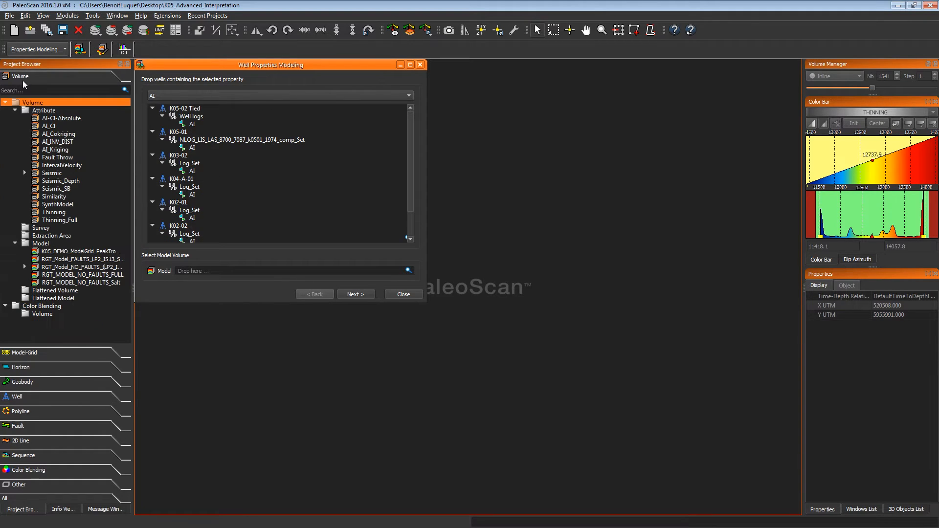
drag(58, 267, 200, 271)
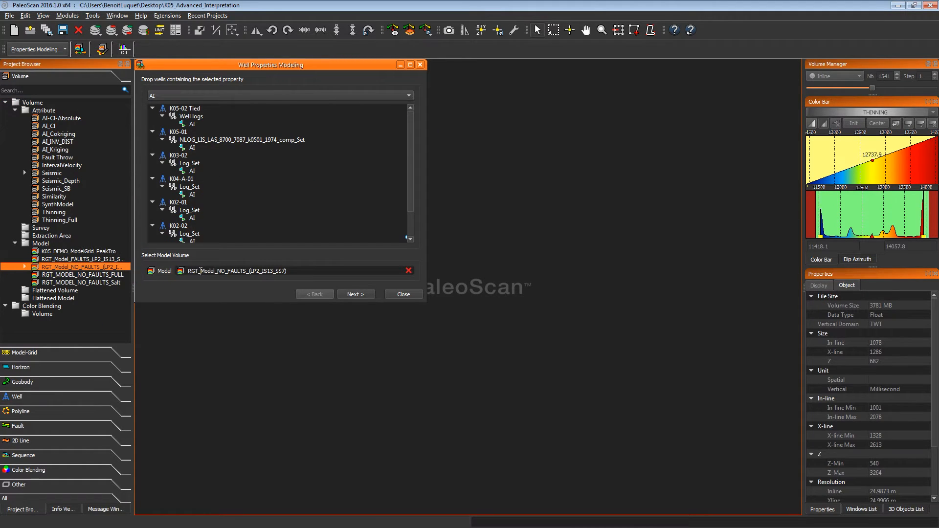
click(348, 296)
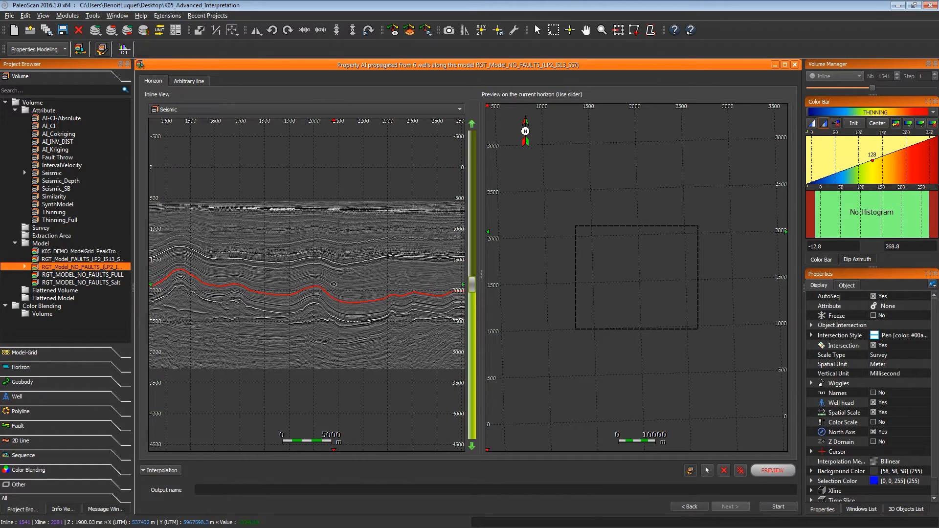
Pick boundary horizons on the seismic inline to divide the section into four stacked layers.
scroll(274, 291, up, 5)
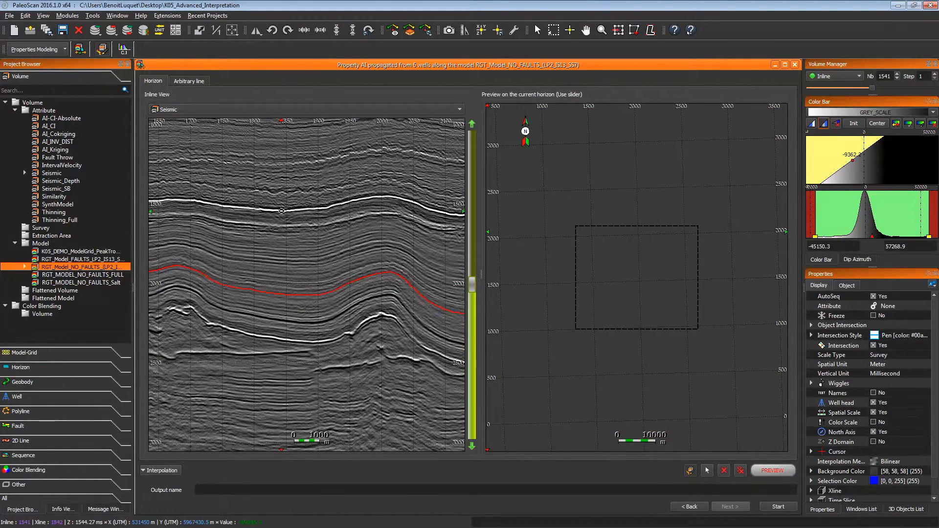
click(275, 320)
mouse_move(277, 325)
middle_down()
mouse_move(286, 255)
mouse_move(283, 270)
mouse_move(269, 251)
middle_up()
click(279, 268)
click(270, 252)
scroll(282, 259, up, 3)
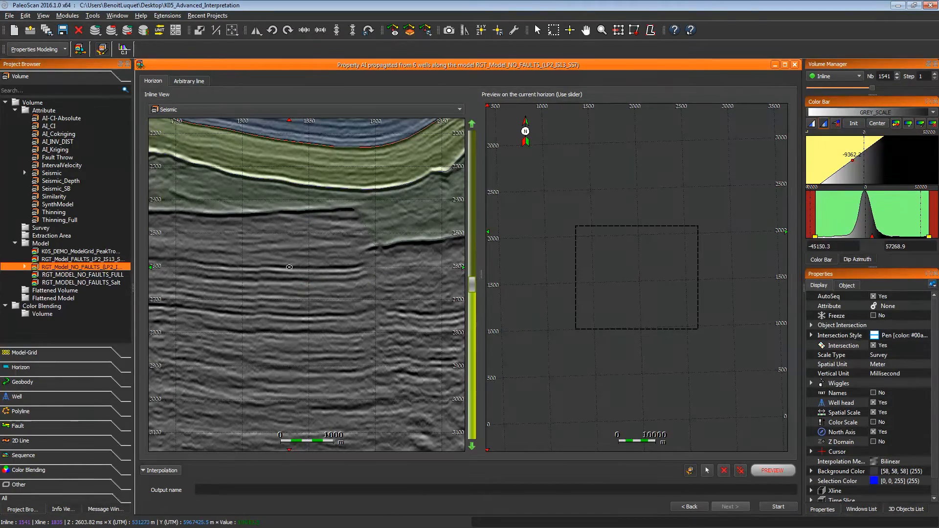
click(291, 266)
middle_drag(291, 266, 257, 257)
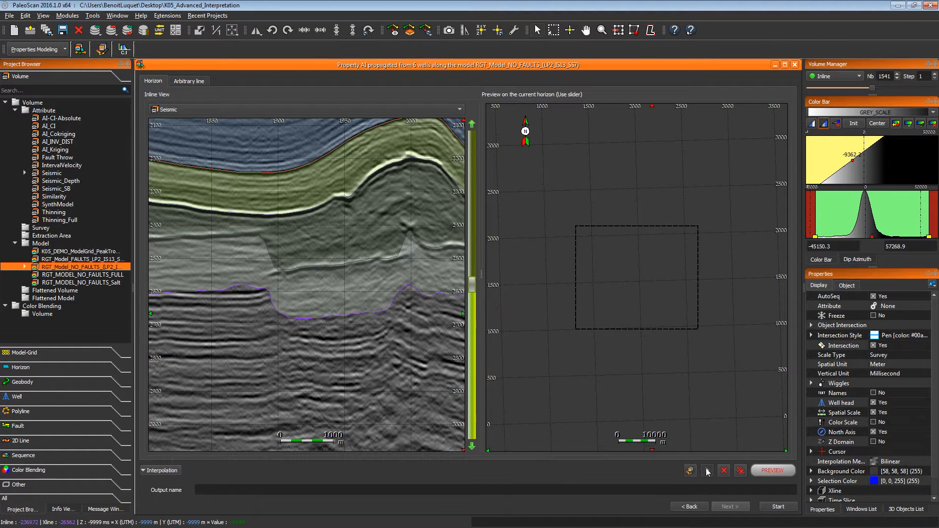
Select Layer_3, between the olive layer and the lowest layer, and delete it.
click(341, 233)
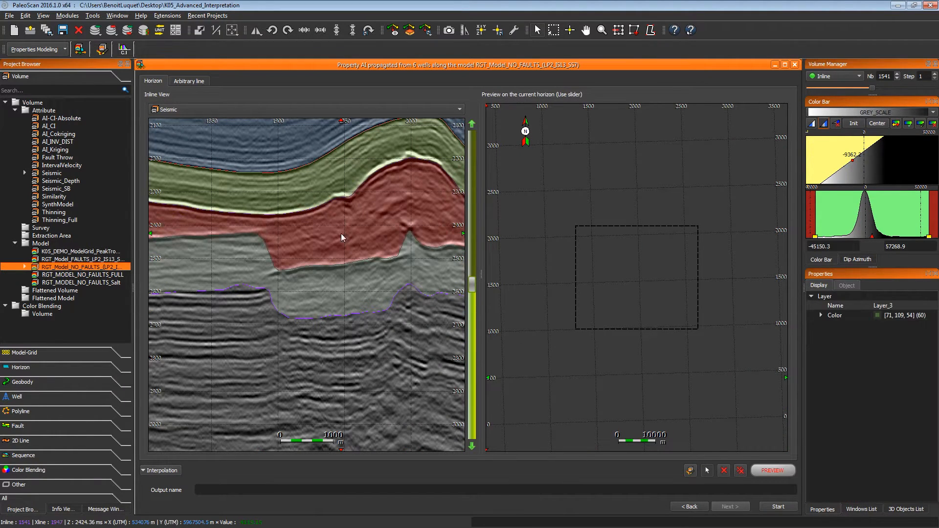
click(723, 471)
scroll(416, 317, down, 3)
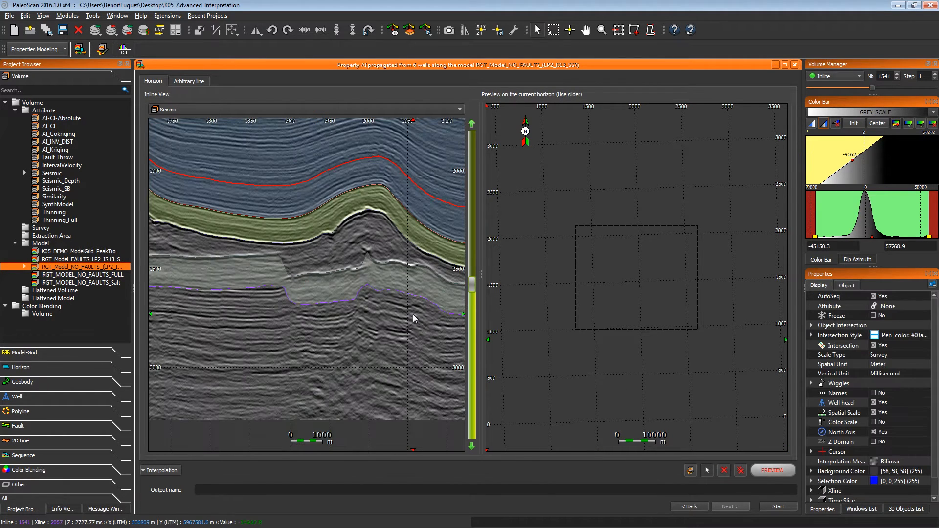
scroll(352, 264, up, 1)
Select Layer_1, show its inverse distance interpolation settings, and preview the AI propagation on a horizon within that layer.
click(292, 210)
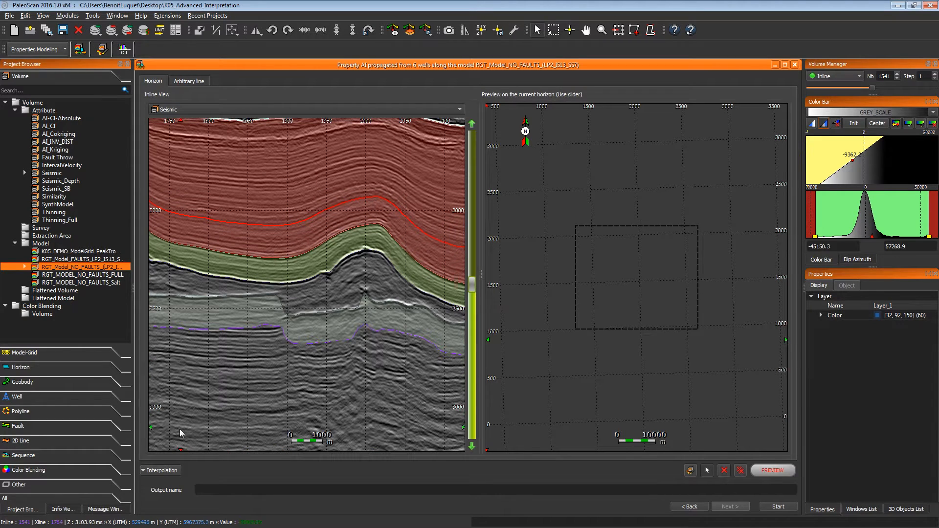
click(176, 470)
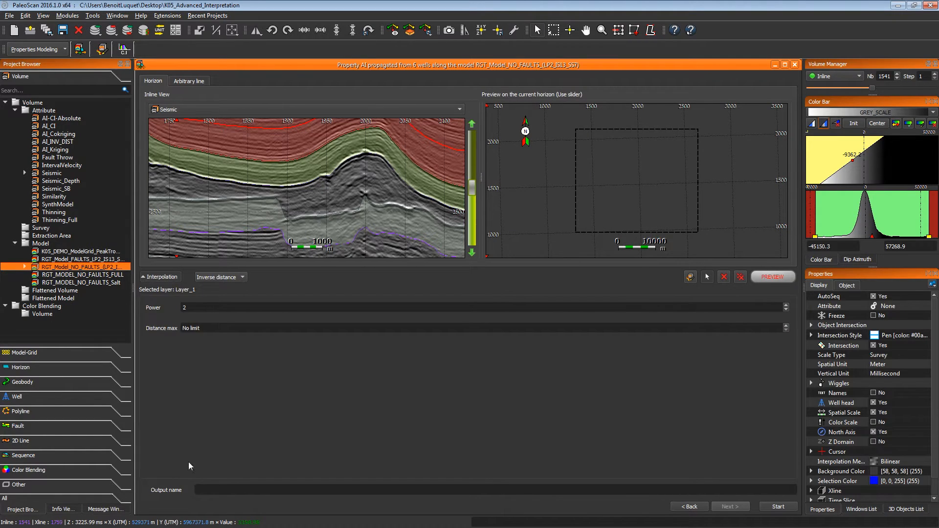
click(219, 278)
middle_drag(328, 183, 286, 204)
drag(472, 194, 474, 188)
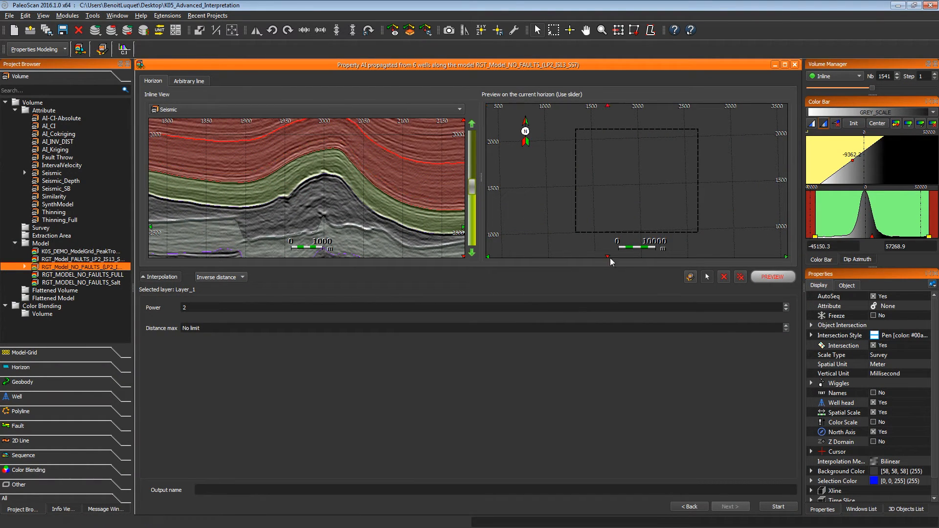
click(757, 277)
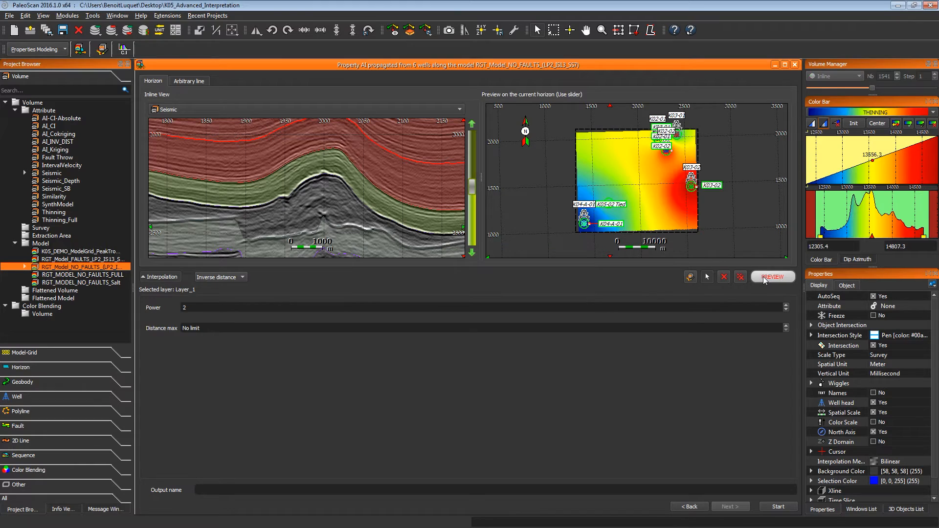
Hide the well heads and names on the horizon preview map.
click(664, 205)
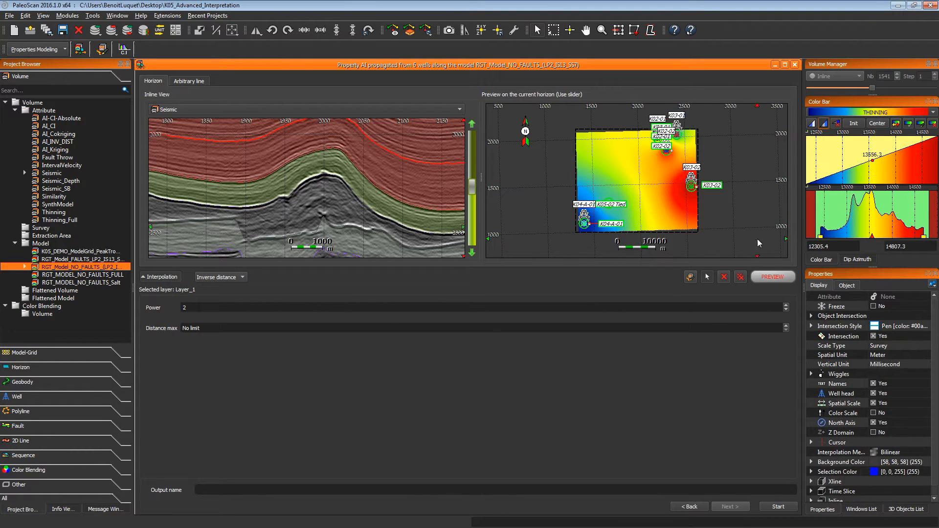
click(874, 394)
click(872, 384)
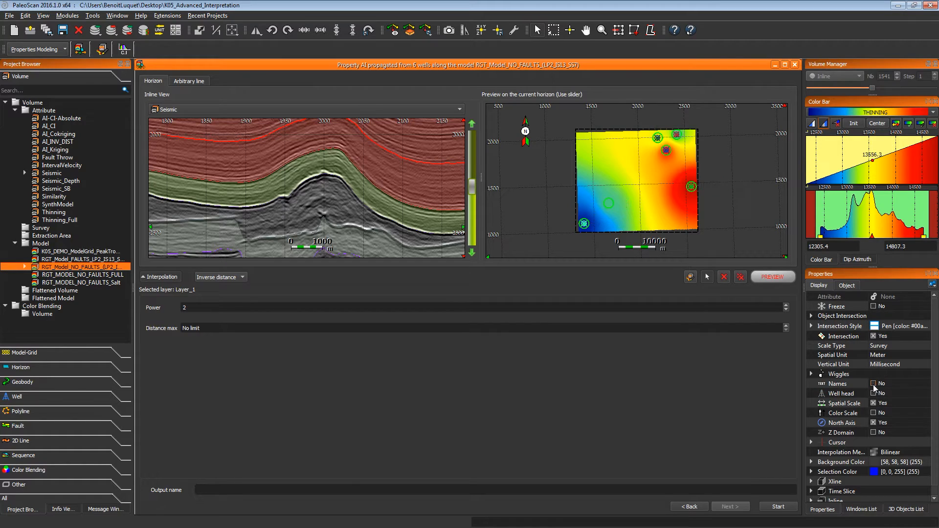
Preview Layer_1's inverse distance interpolation with the power set to 4, without a distance limit and with a maximum distance of 500.
click(513, 306)
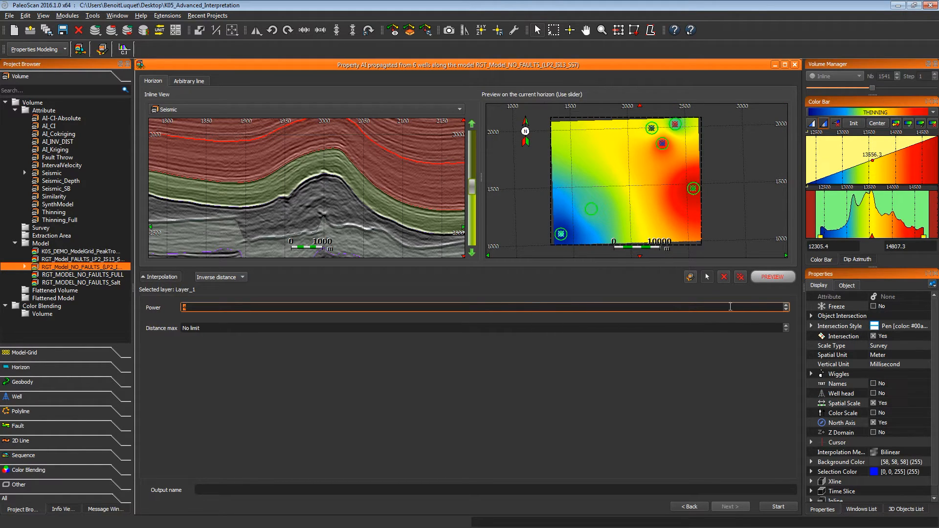
click(757, 278)
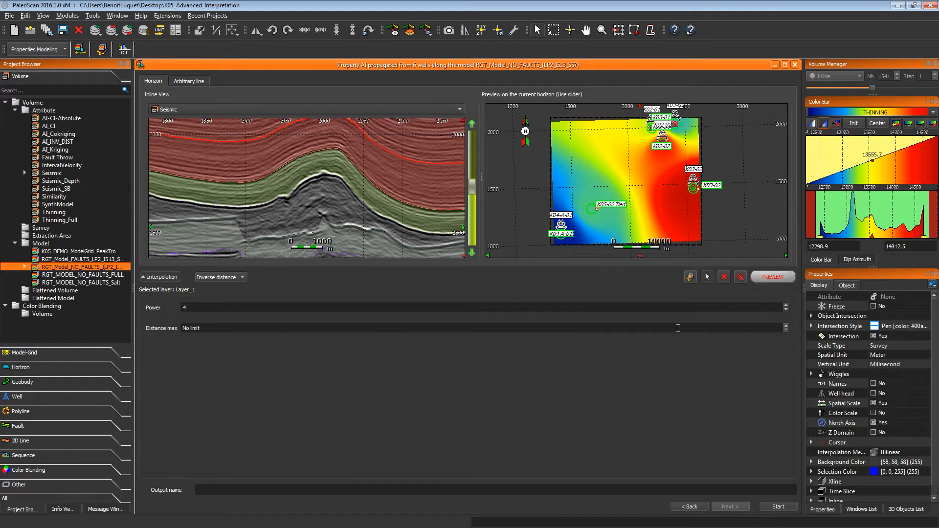
click(239, 328)
drag(198, 328, 180, 329)
text(500)
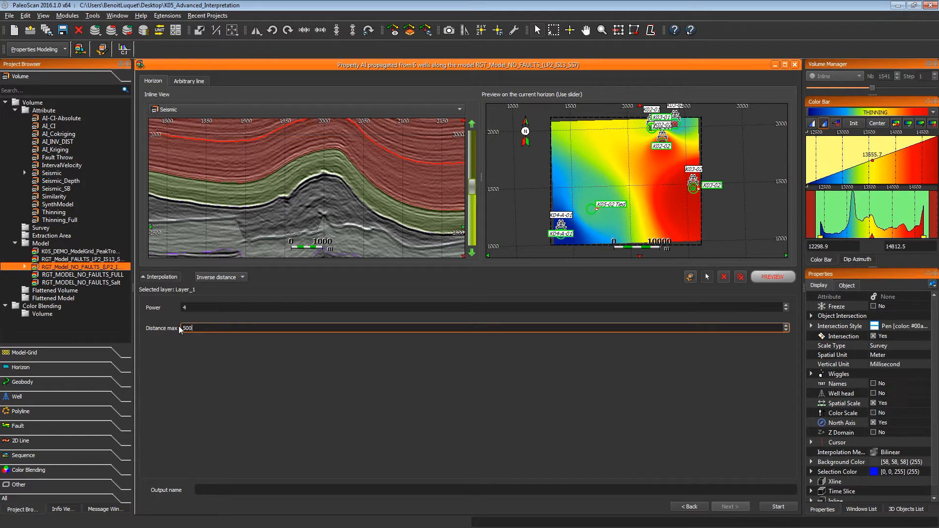
click(760, 281)
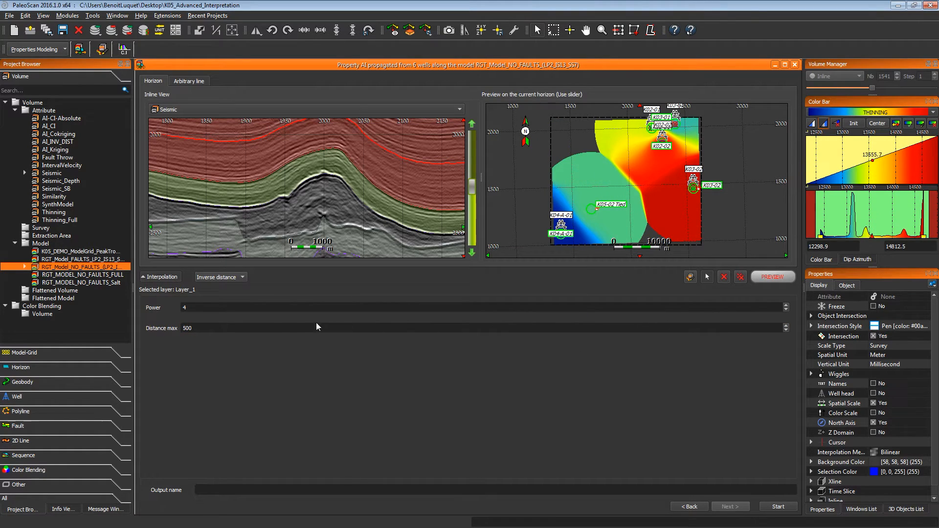
Reset the maximum distance to no limit and the power to 2, and preview the horizon again.
double_click(189, 328)
key(BackSpace)
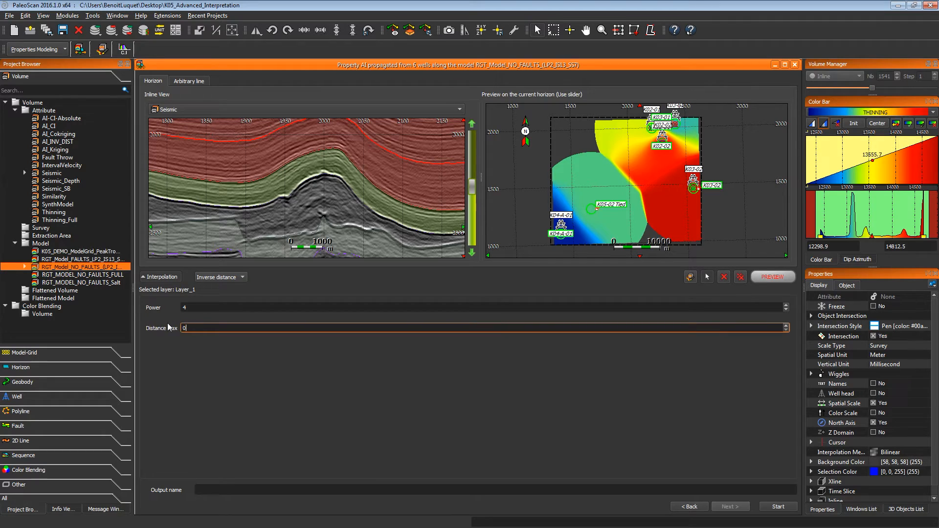
click(184, 307)
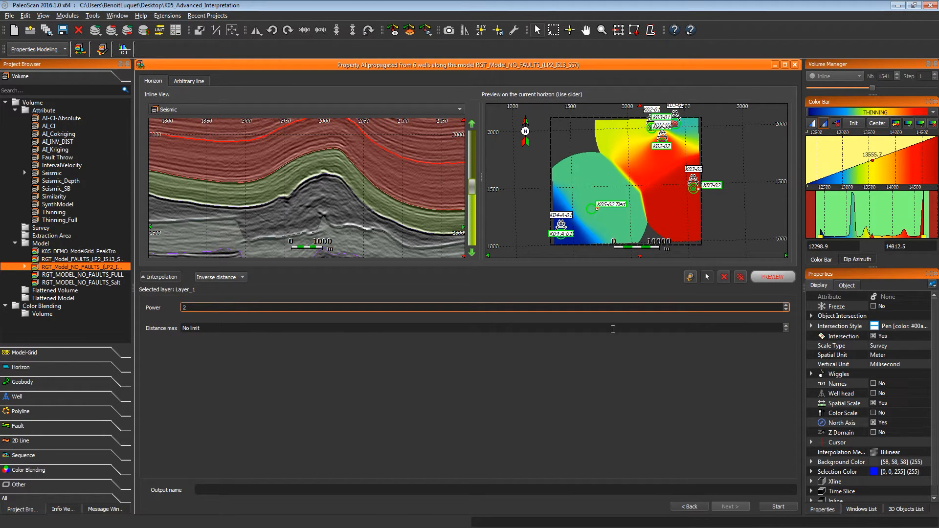
click(772, 276)
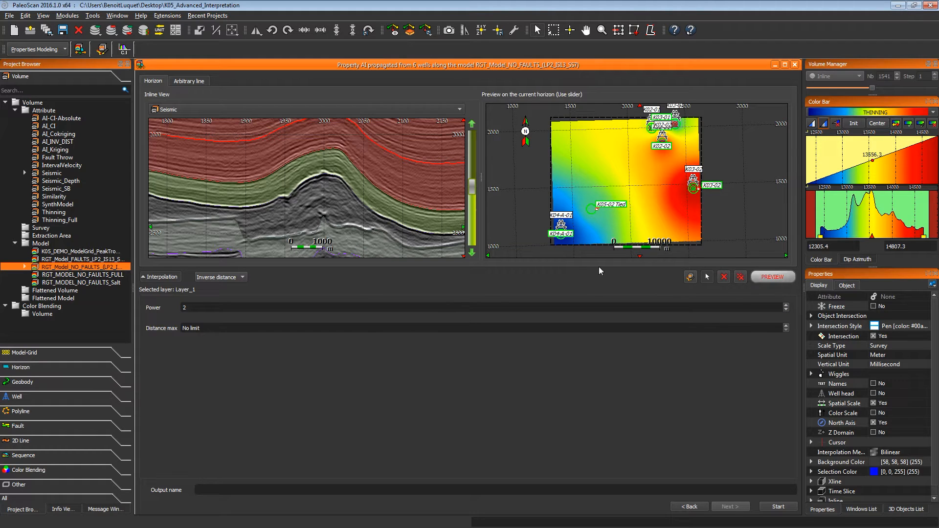
Display the arbitrary line Seismic_K04-A-01_K05-02_K02-02_K03-01 and preview the propagated AI along it.
click(206, 82)
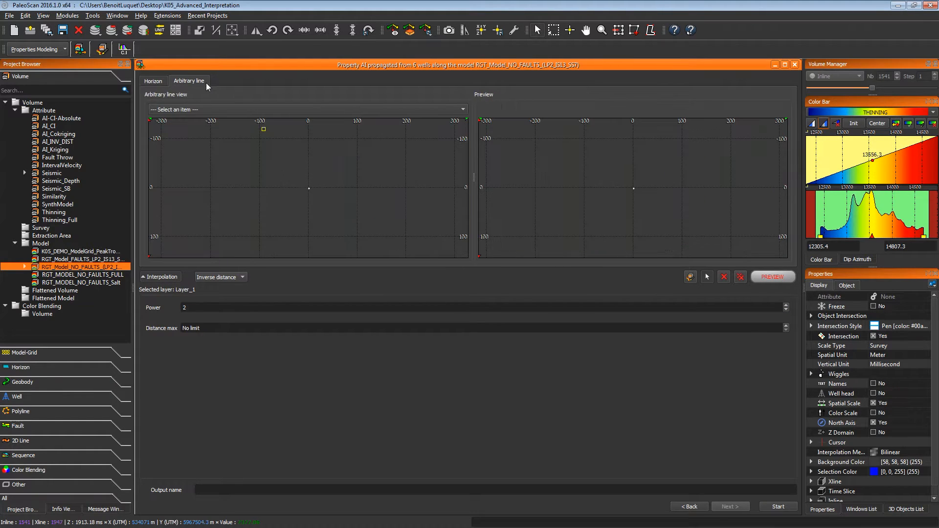
click(194, 109)
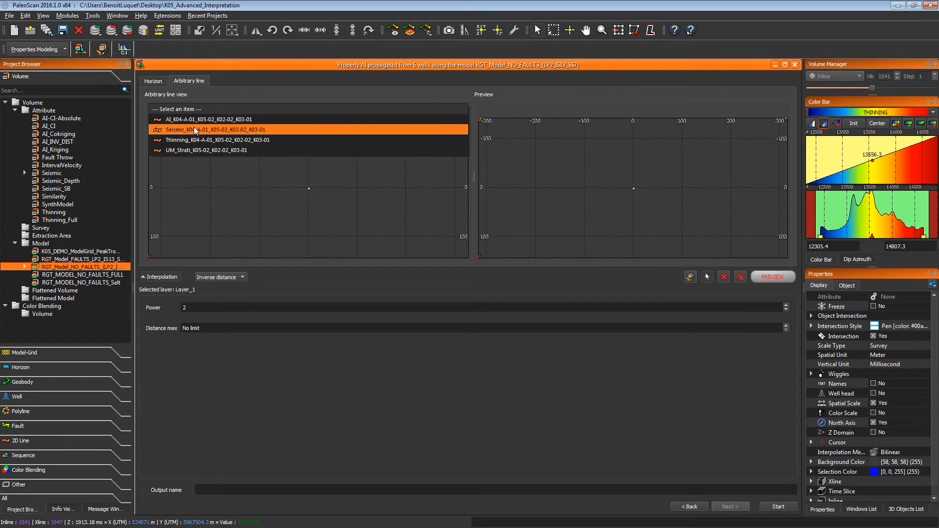
click(192, 123)
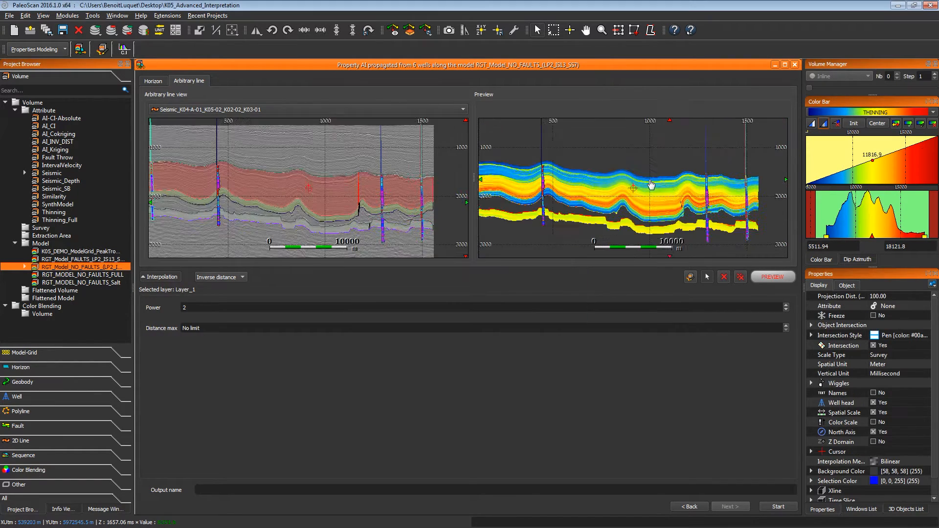
Apply the colour bar of well K02-02's AI log to the arbitrary line preview.
scroll(620, 190, up, 5)
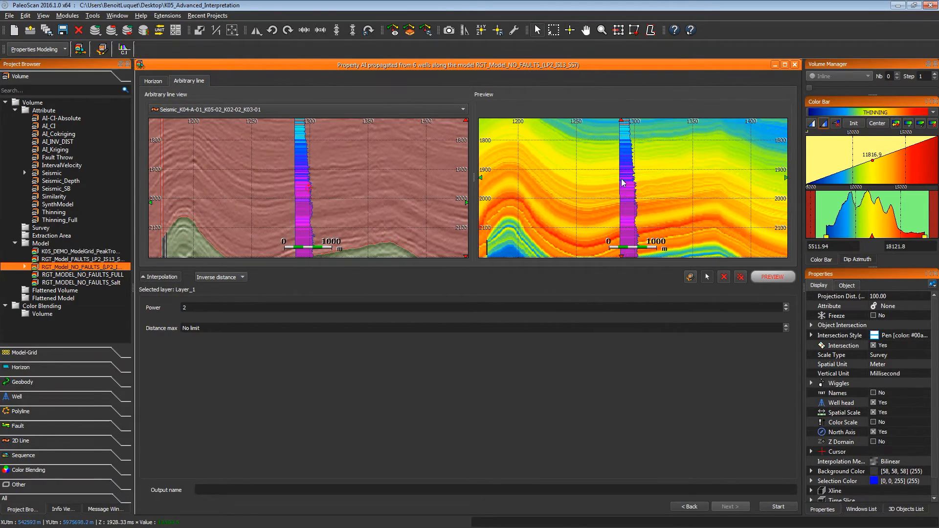
click(630, 193)
drag(866, 166, 691, 168)
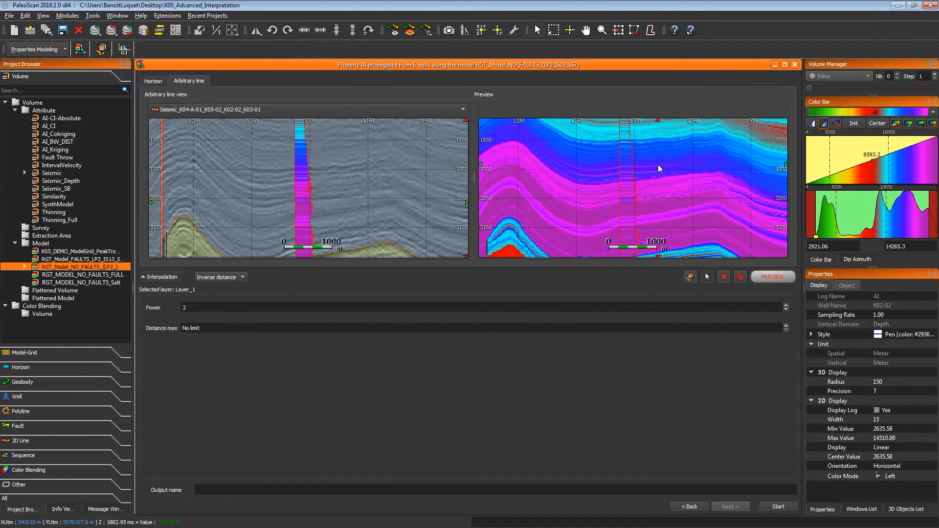
Compare the propagated AI with the well logs along the arbitrary line.
scroll(659, 164, down, 2)
middle_drag(702, 187, 631, 184)
scroll(631, 188, up, 3)
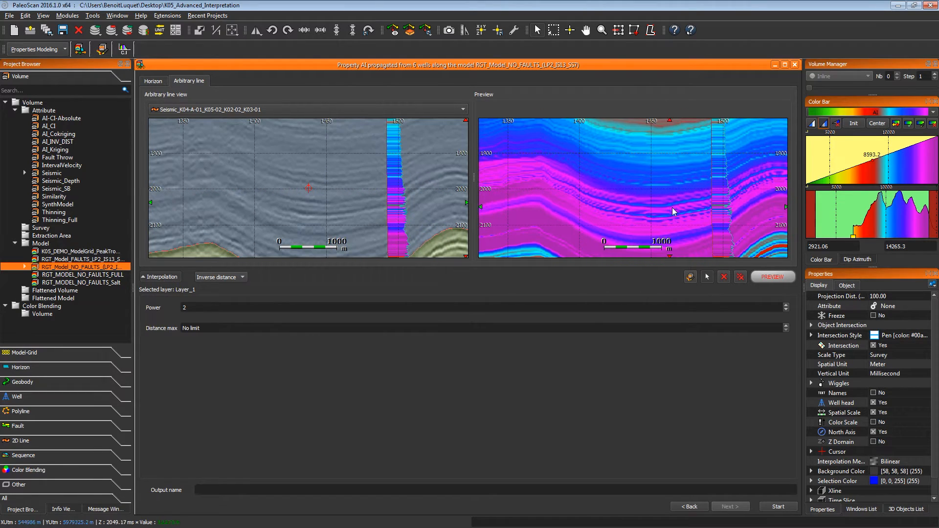
click(718, 198)
middle_drag(558, 179, 688, 169)
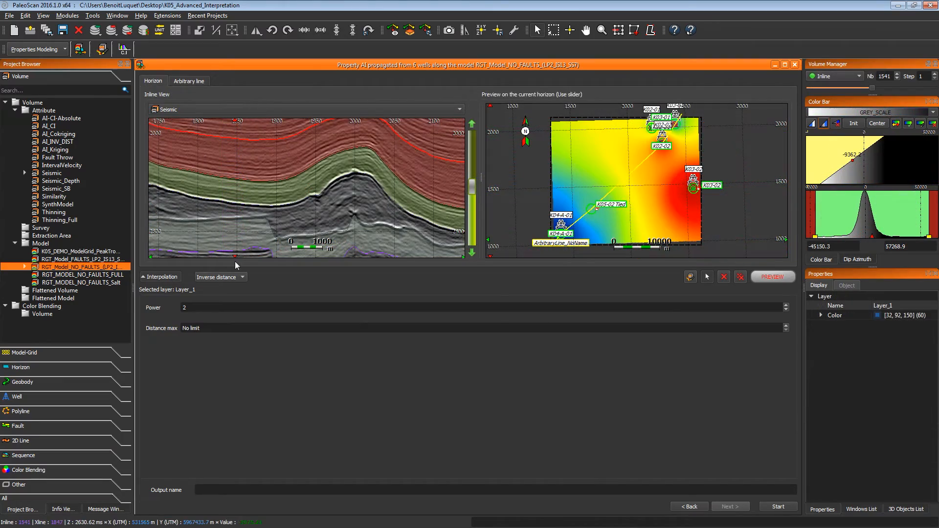
Switch Layer_1's interpolation to Kriging, inspect its variogram, and preview the result on the horizon.
click(230, 276)
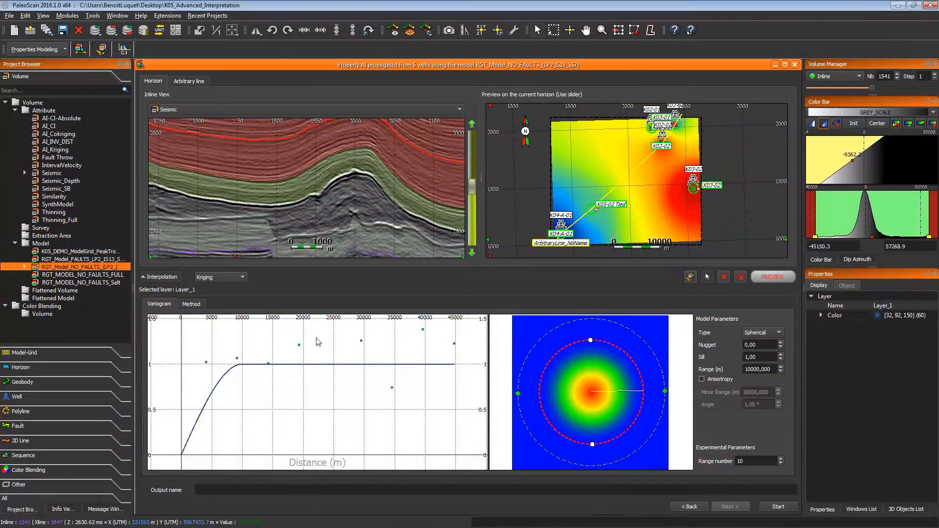
scroll(326, 345, down, 3)
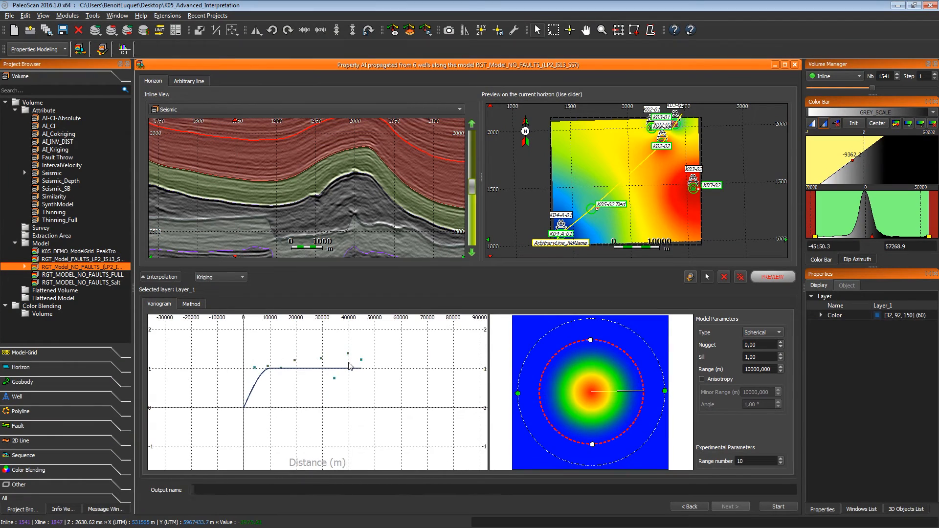
drag(344, 354, 342, 364)
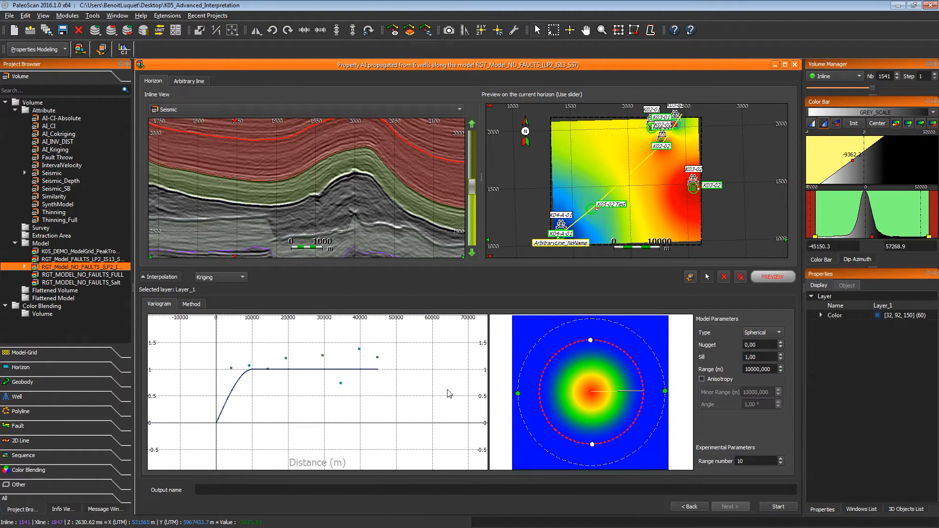
click(761, 277)
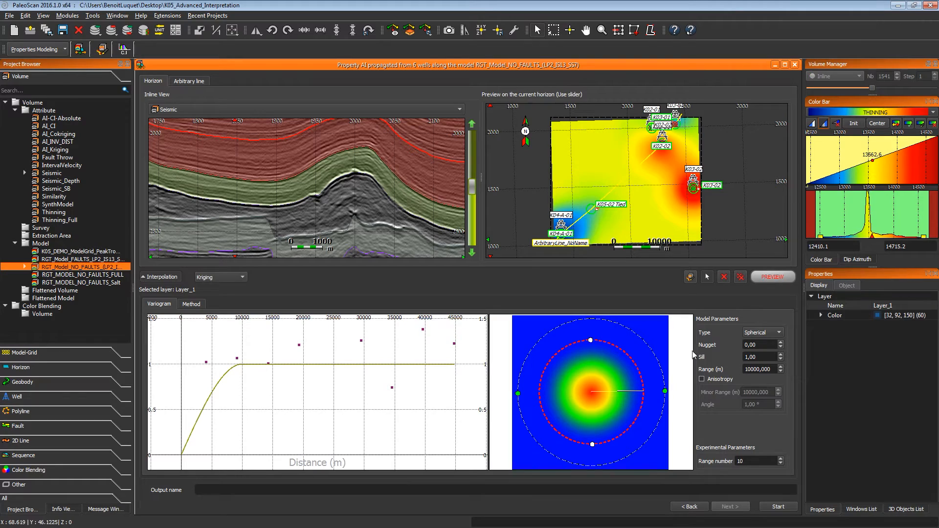
Set Layer_1's variogram type to Exponential and try a small nugget before returning it to zero.
click(758, 335)
click(758, 343)
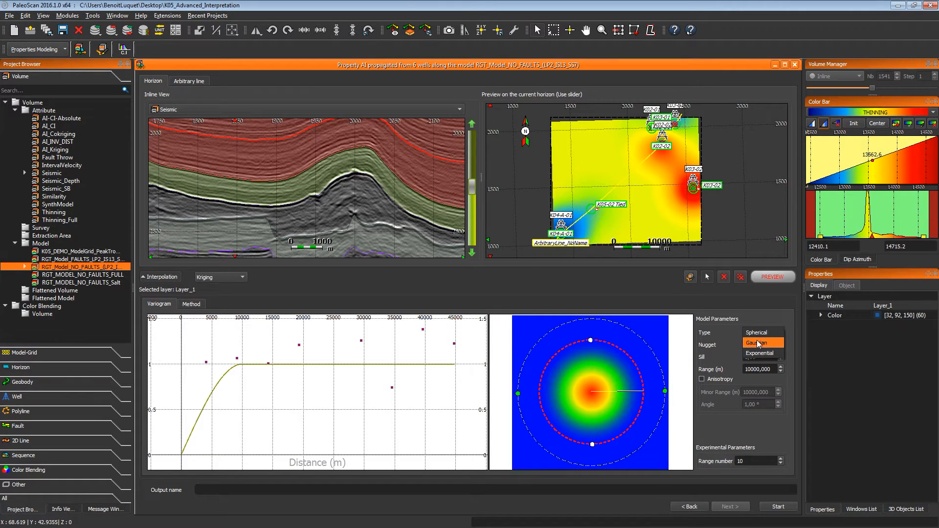
click(766, 338)
click(760, 342)
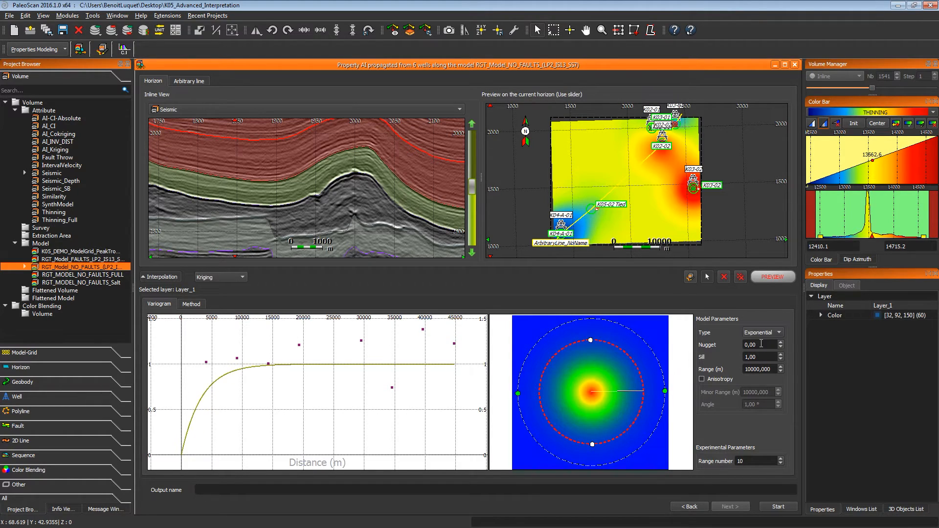
double_click(763, 345)
key(Down)
key(Down)
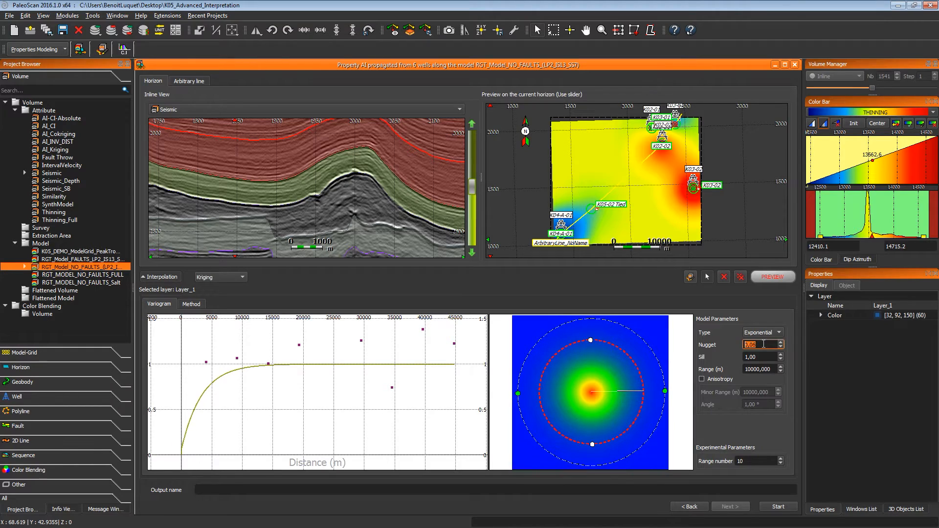
double_click(760, 357)
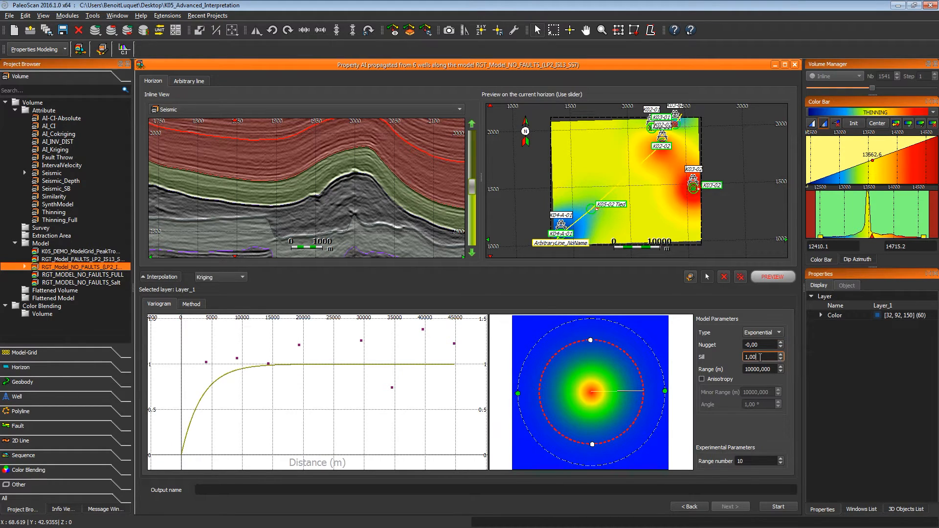
Try variogram ranges of 20000 m and 30000 m, and restore the range to 10000 m.
drag(749, 370, 742, 370)
text(2)
key(Return)
click(749, 369)
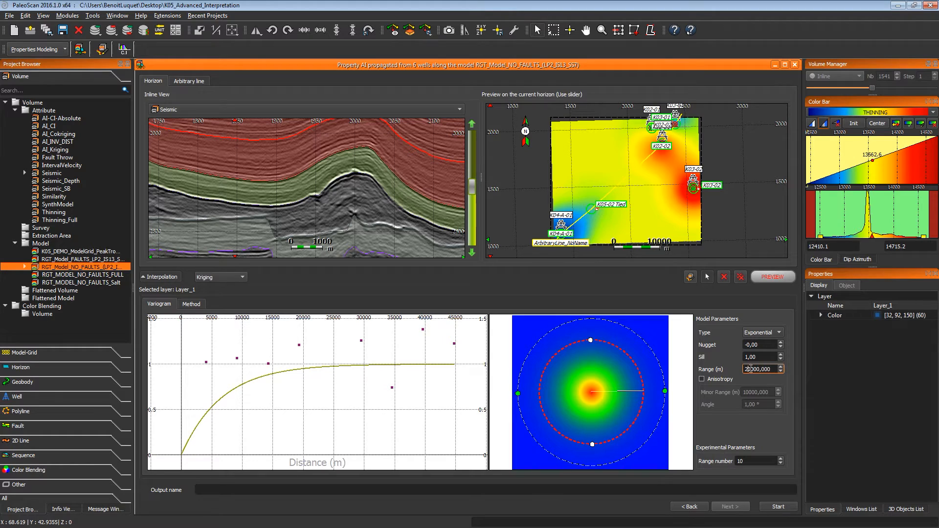
text(3)
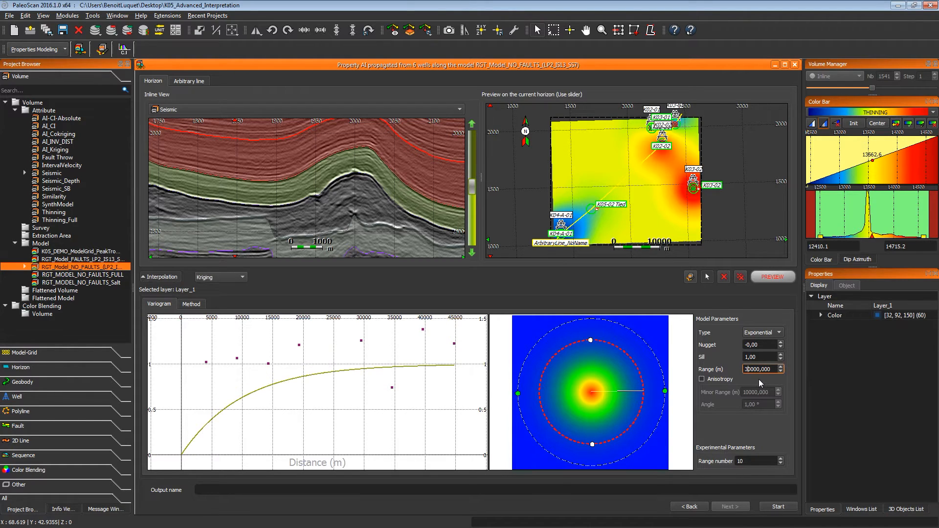
key(Return)
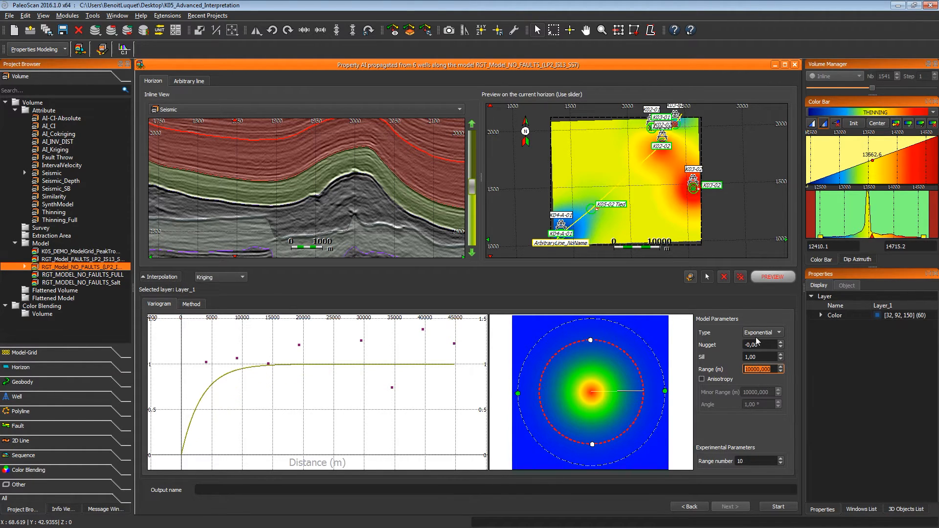
Enable anisotropy on the exponential variogram with a minor range of about 6862 m and an angle of 171°, and preview the horizon.
click(756, 333)
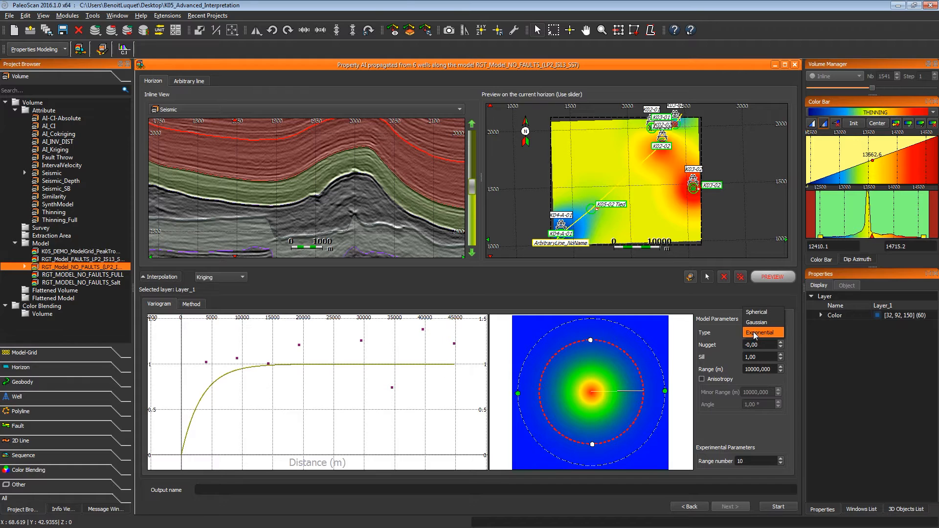
click(755, 334)
click(707, 381)
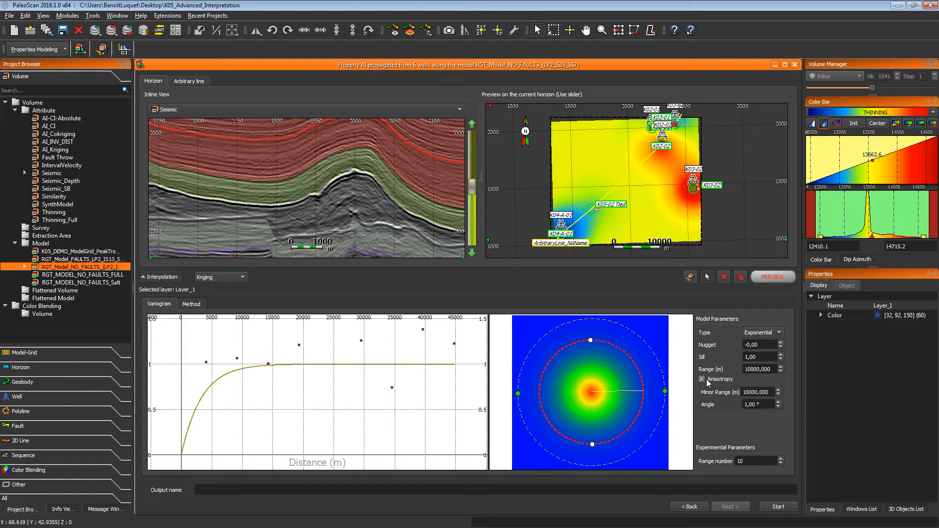
drag(590, 339, 591, 357)
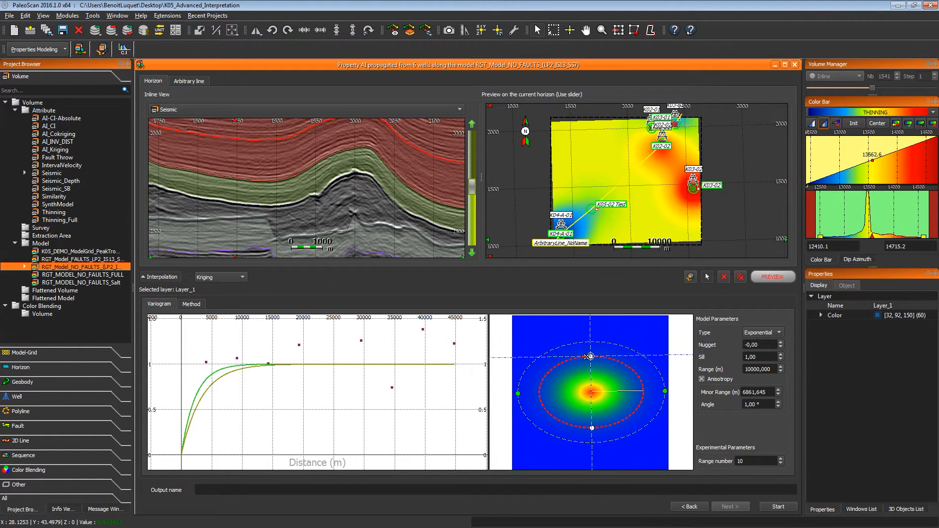
mouse_move(643, 391)
mouse_down()
mouse_move(638, 370)
mouse_move(592, 343)
mouse_move(638, 387)
mouse_move(630, 417)
mouse_move(636, 399)
mouse_up()
click(767, 277)
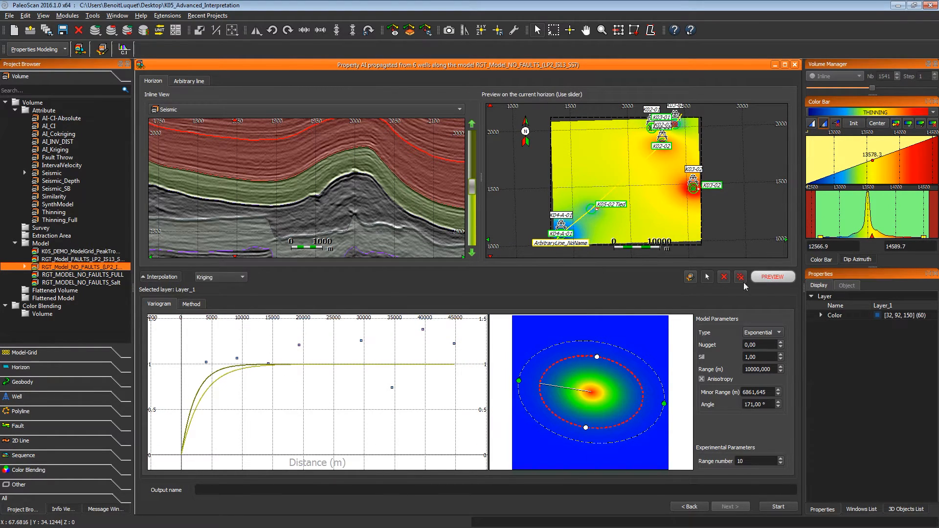
Narrow the anisotropy ellipse to a minor range of about 6182 m, rotate it to 144°, and refresh the horizon preview.
mouse_move(597, 357)
mouse_down()
mouse_move(601, 339)
mouse_move(595, 371)
mouse_up()
drag(517, 381, 532, 349)
click(774, 281)
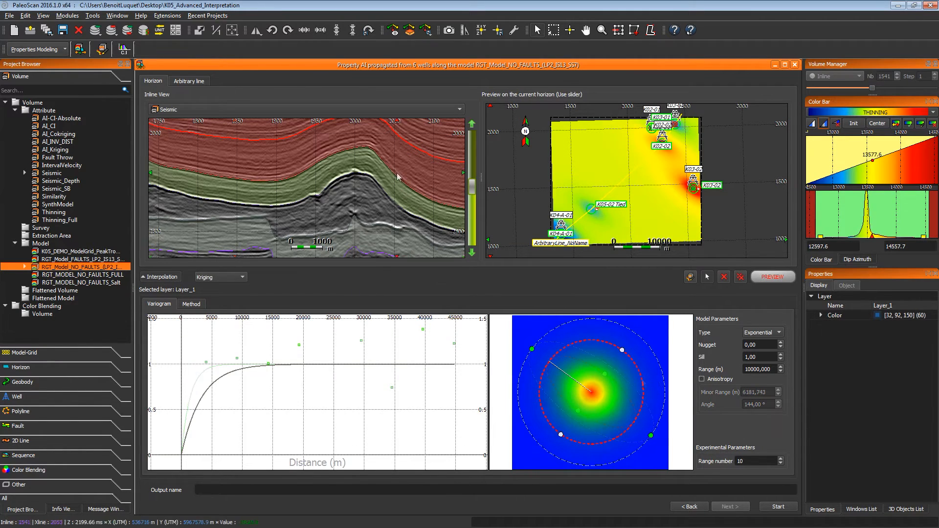
Select Layer_2, the thin layer below Layer_1, and set its kriging variogram type to Exponential after trying Gaussian.
scroll(406, 188, down, 3)
middle_drag(407, 175, 381, 190)
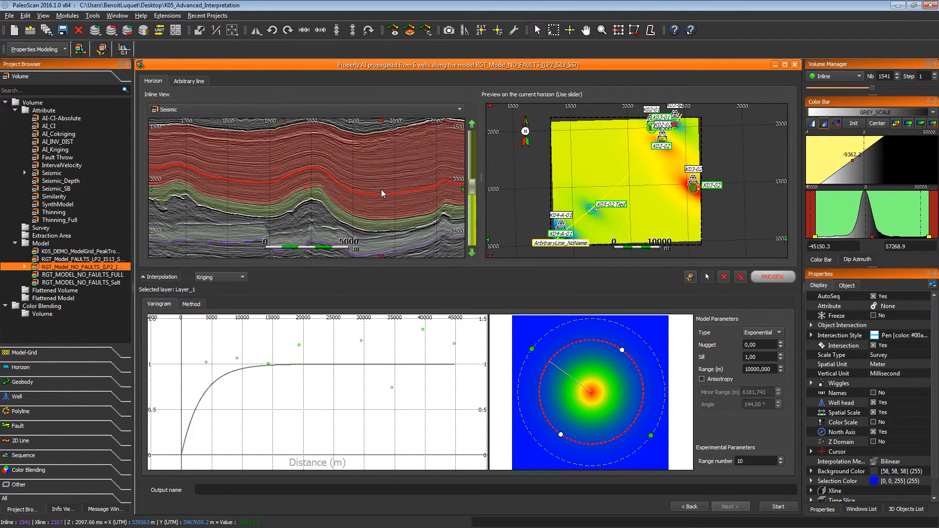
click(360, 227)
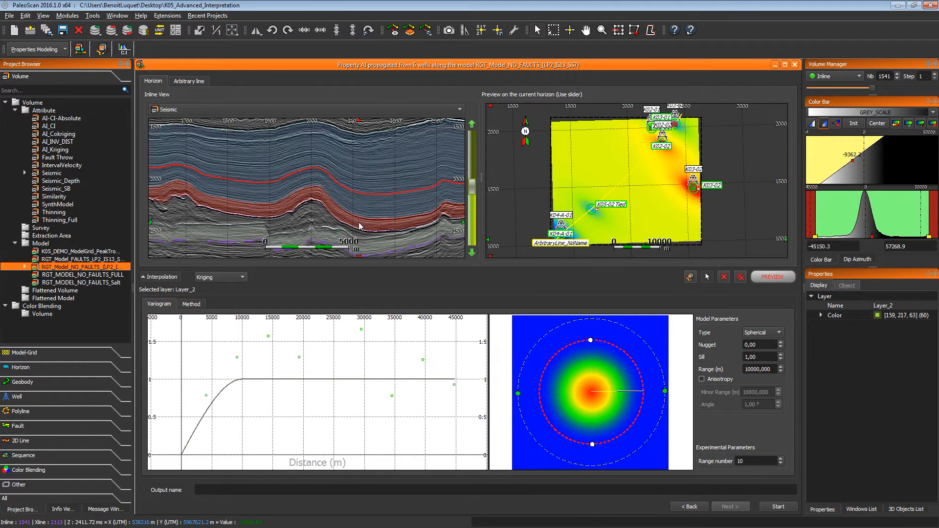
scroll(378, 336, down, 2)
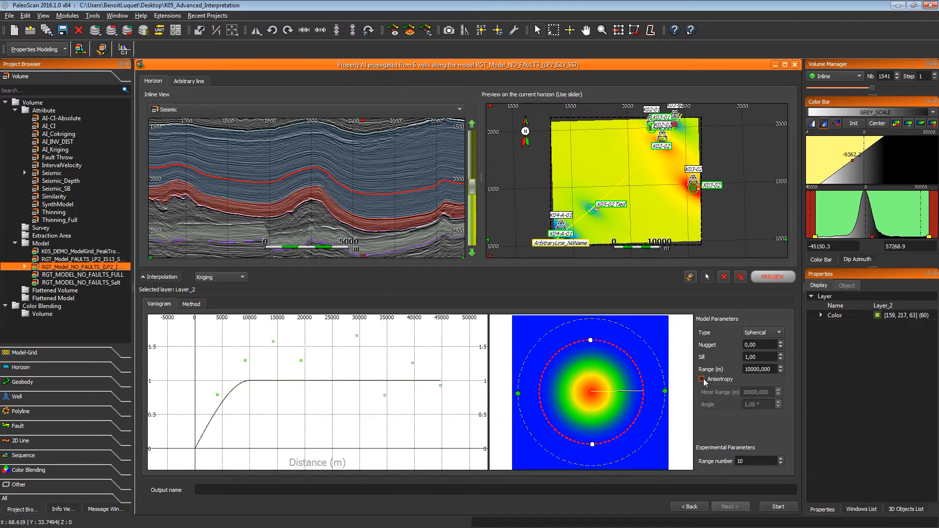
click(753, 333)
click(755, 342)
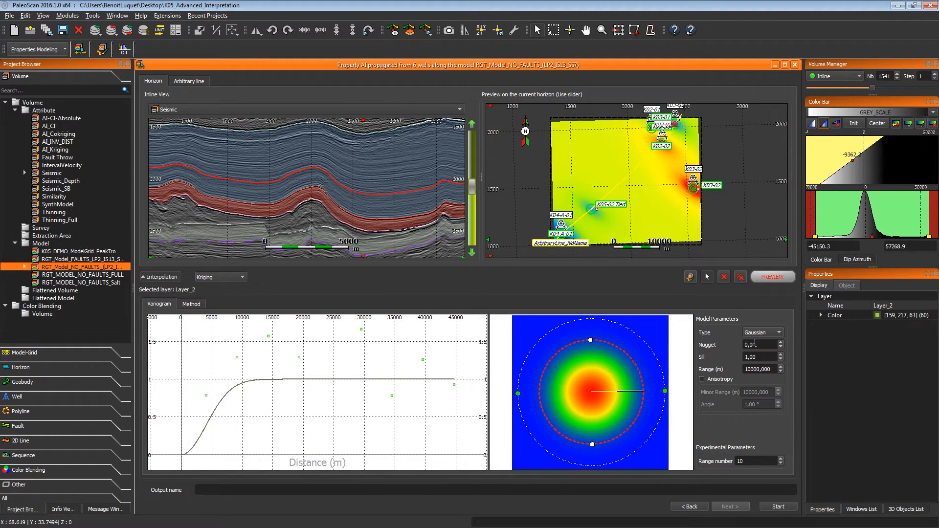
click(756, 333)
click(755, 343)
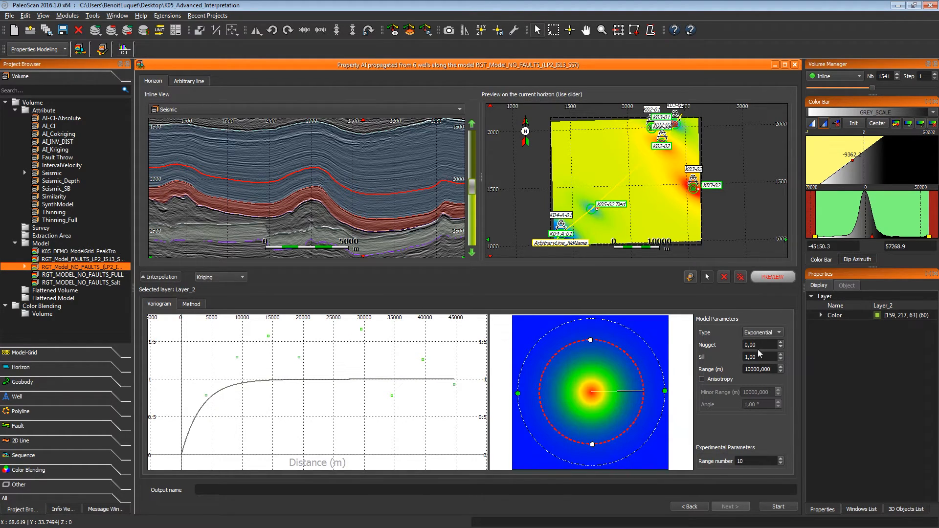
Set Layer_2's variogram sill to 1.12, move the preview horizon down into that layer, and refresh the horizon preview.
scroll(759, 356, up, 12)
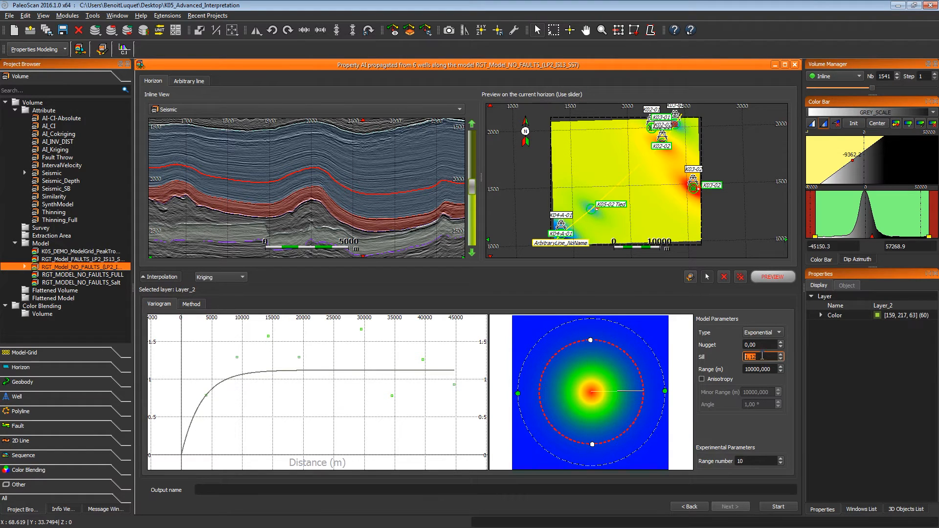
drag(472, 187, 475, 199)
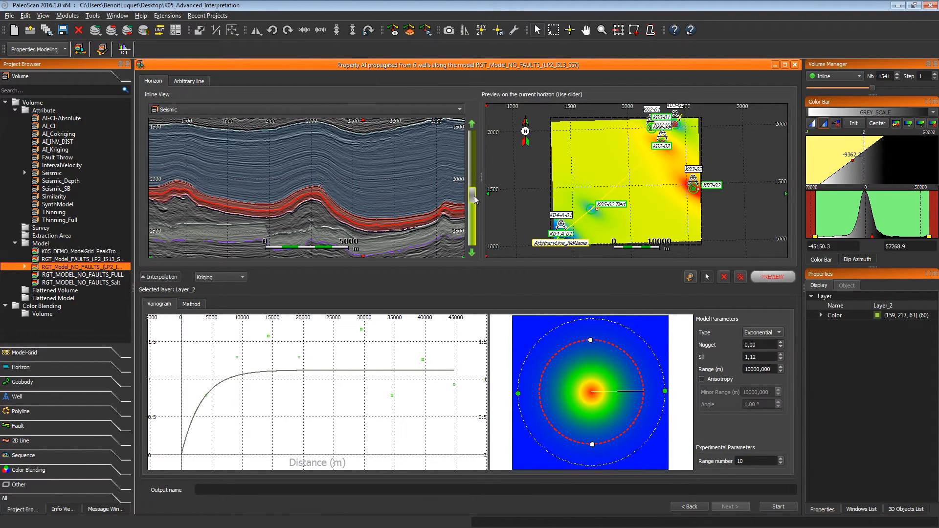
click(763, 276)
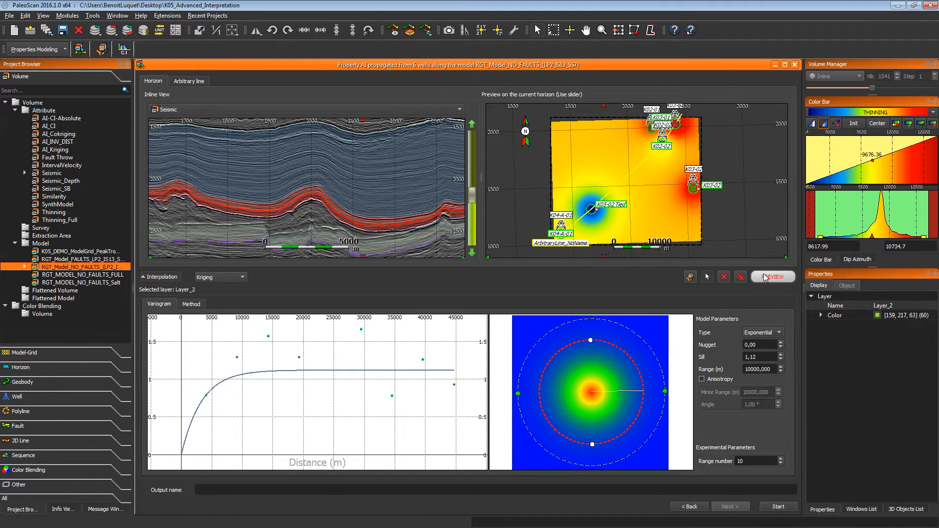
Raise the preview horizon into Layer_1 and select that layer, compare Simple kriging in the preview, and restore the Ordinary method.
drag(470, 201, 471, 183)
click(415, 204)
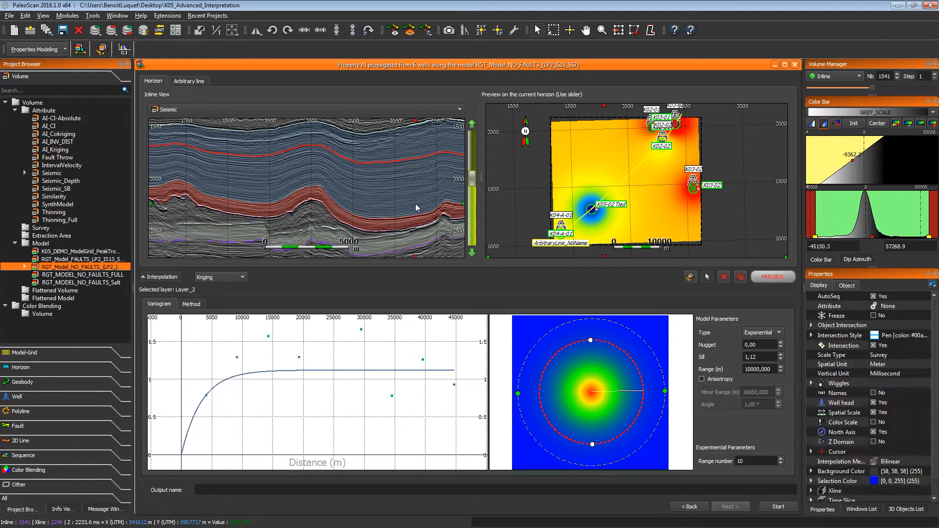
click(415, 203)
click(202, 304)
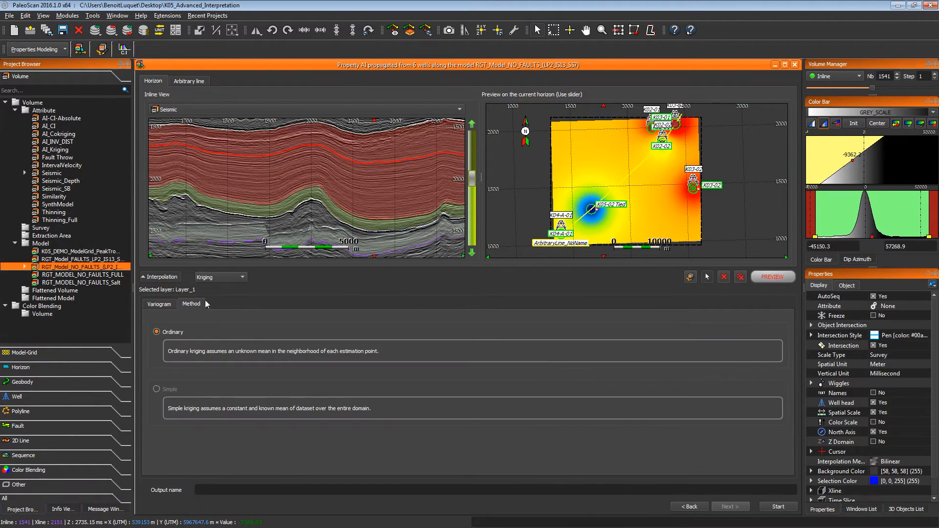
click(157, 389)
click(761, 278)
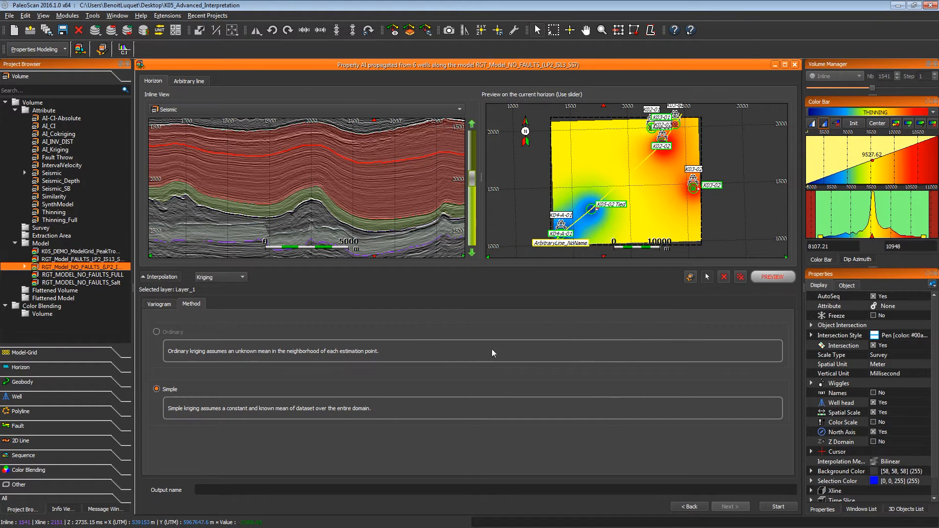
click(174, 332)
click(764, 278)
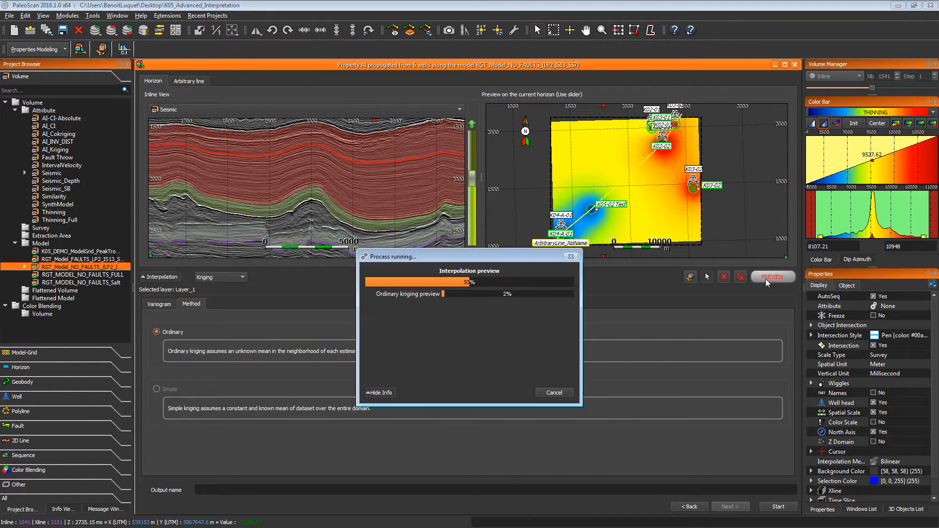
Switch Layer_1's interpolation to Cokriging with the Seismic volume as second attribute at 50% correlation, and preview the horizon.
click(231, 281)
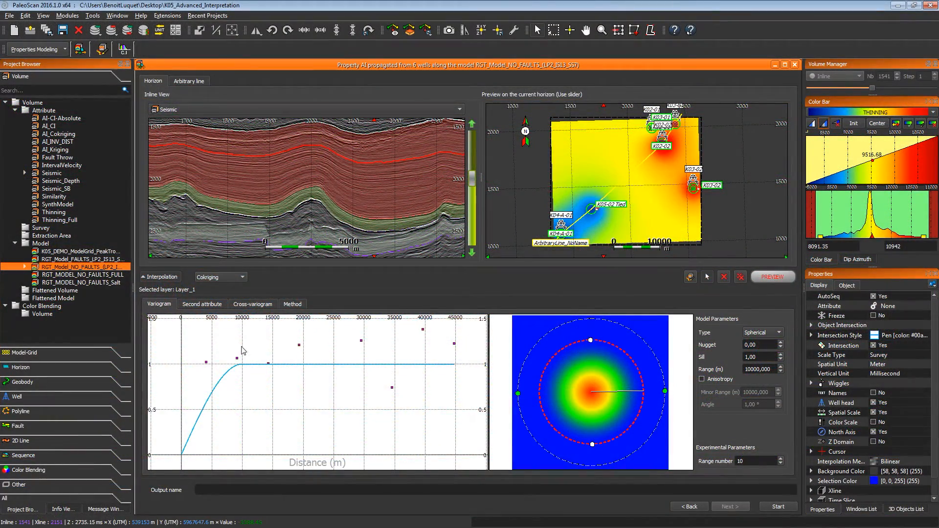
scroll(291, 356, down, 11)
scroll(291, 356, up, 8)
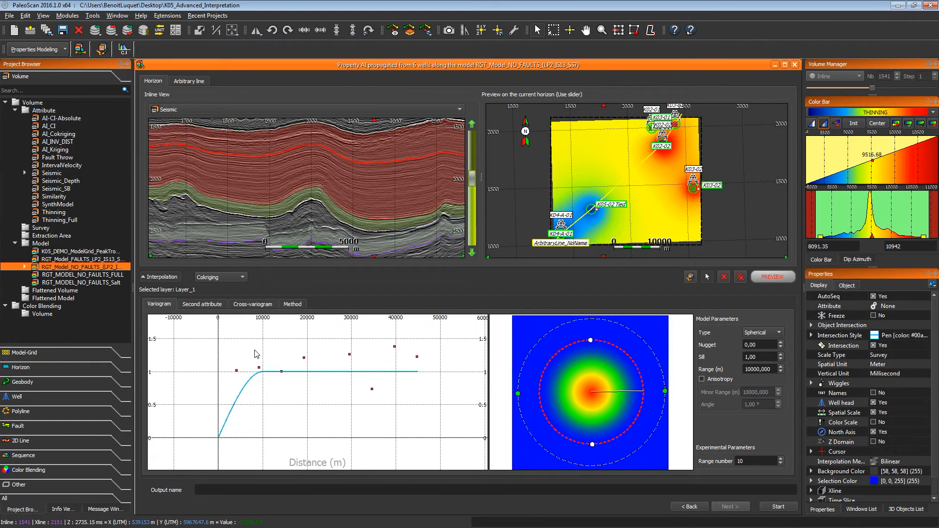
click(200, 304)
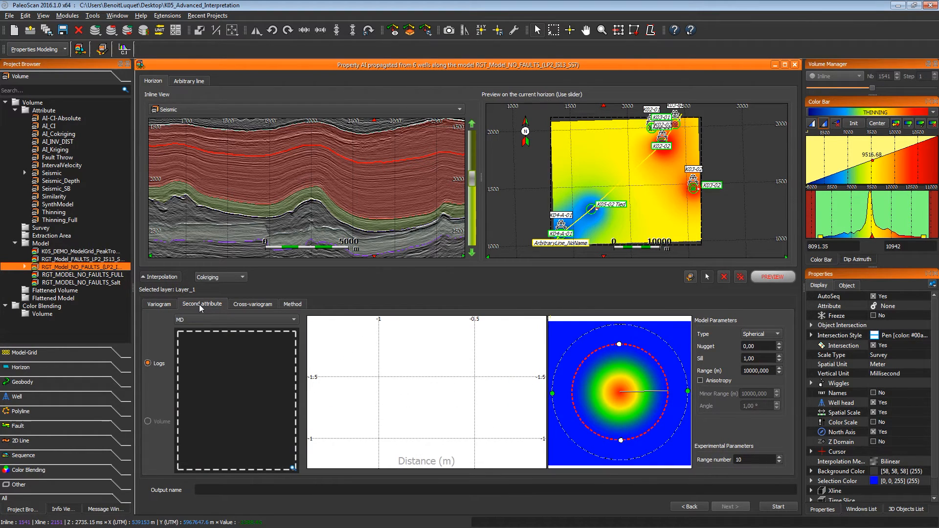
click(149, 422)
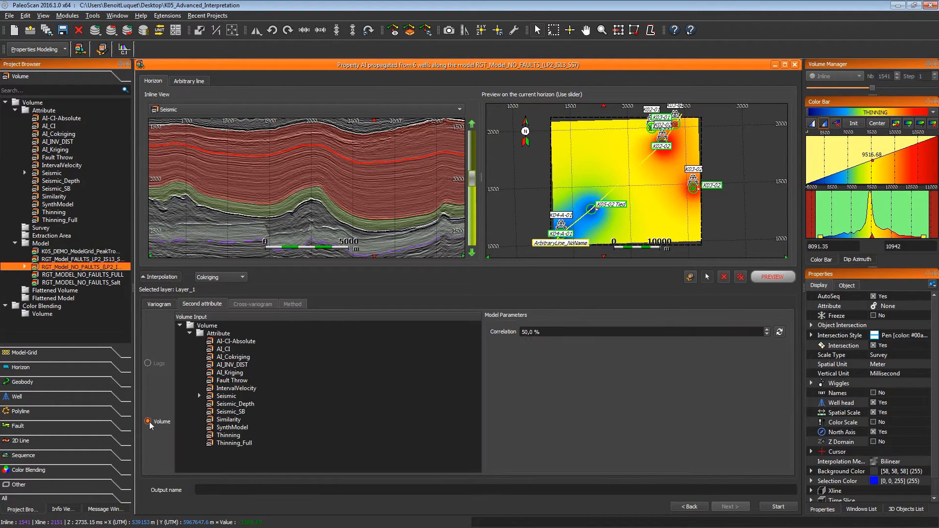
click(225, 396)
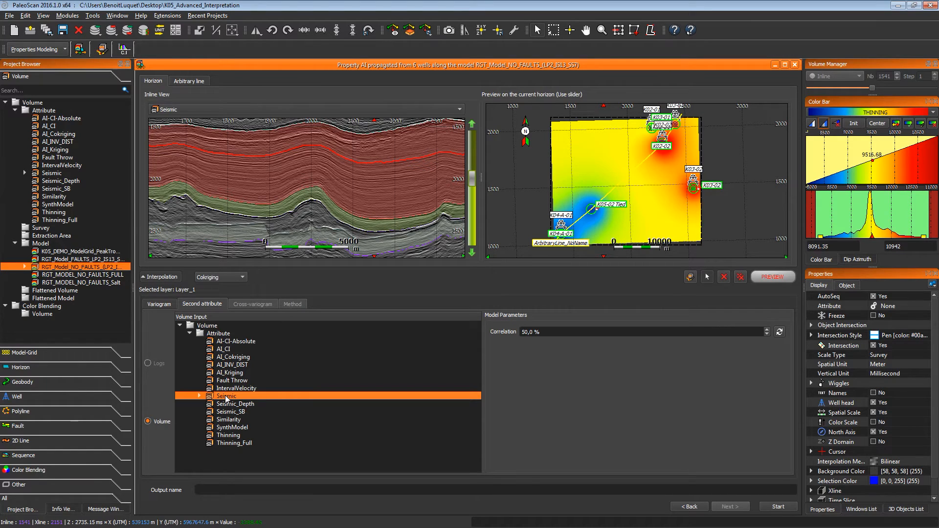
click(529, 332)
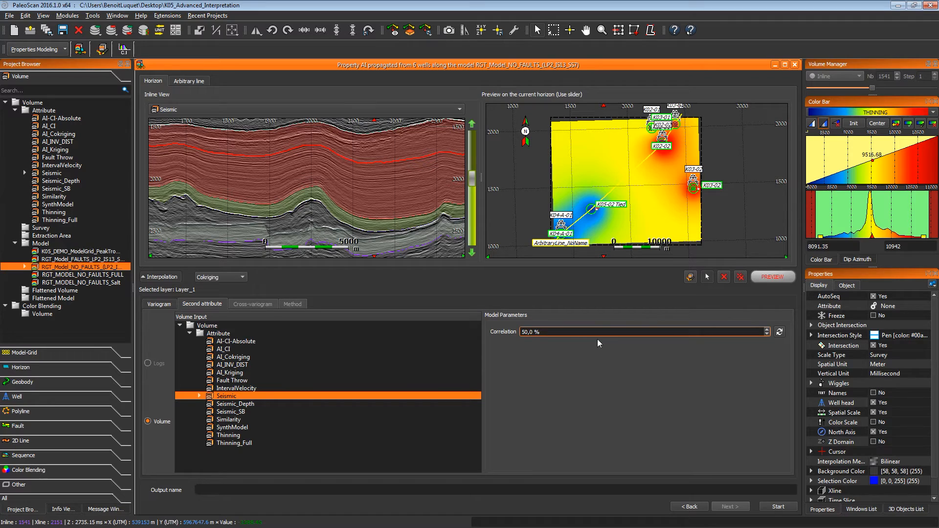
click(761, 281)
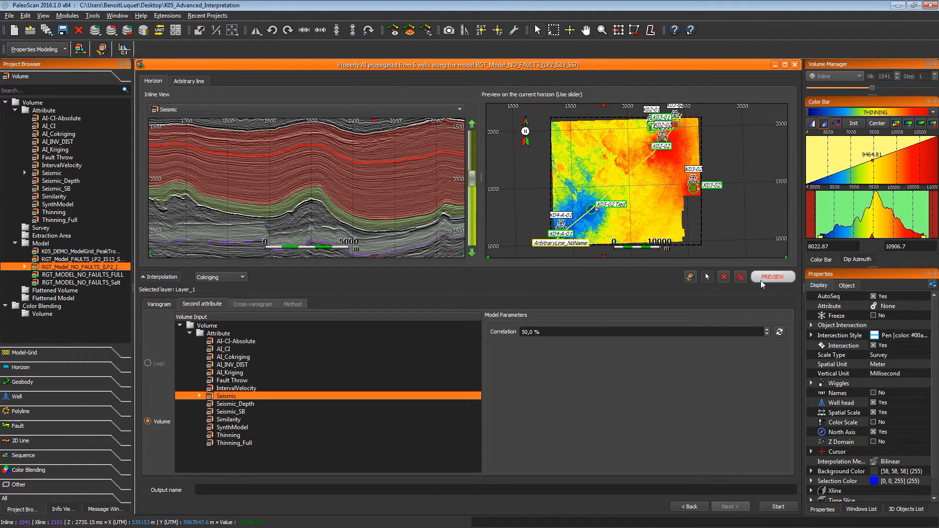
Try a correlation of 10% with the Seismic volume for Layer_1 and preview the horizon.
double_click(535, 332)
text(10)
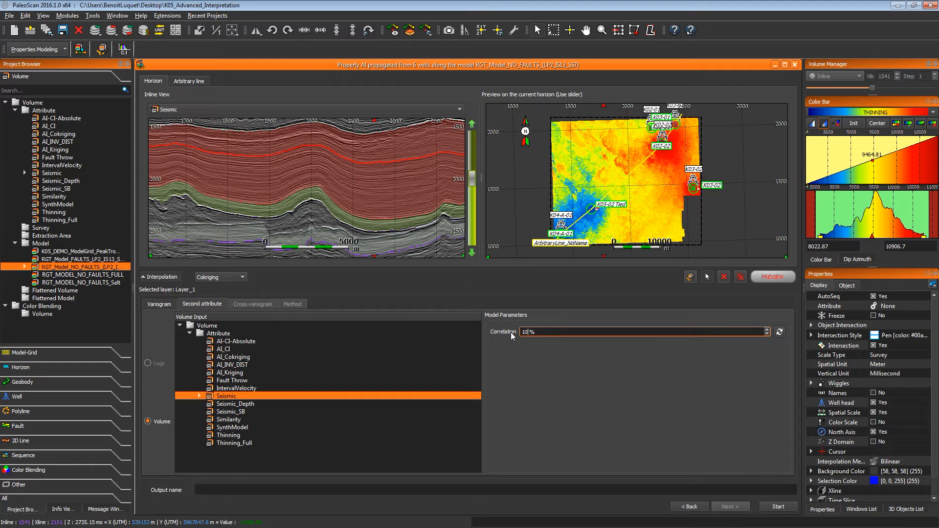
key(Return)
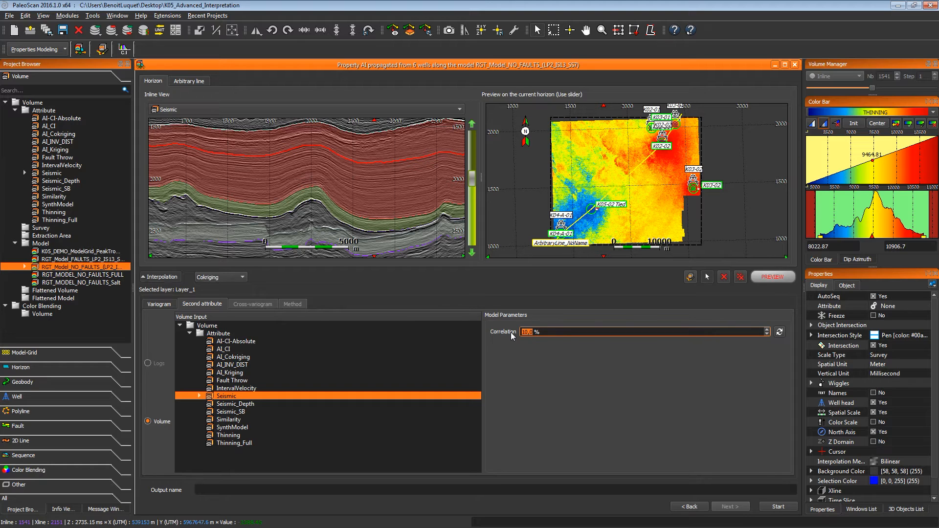
click(786, 278)
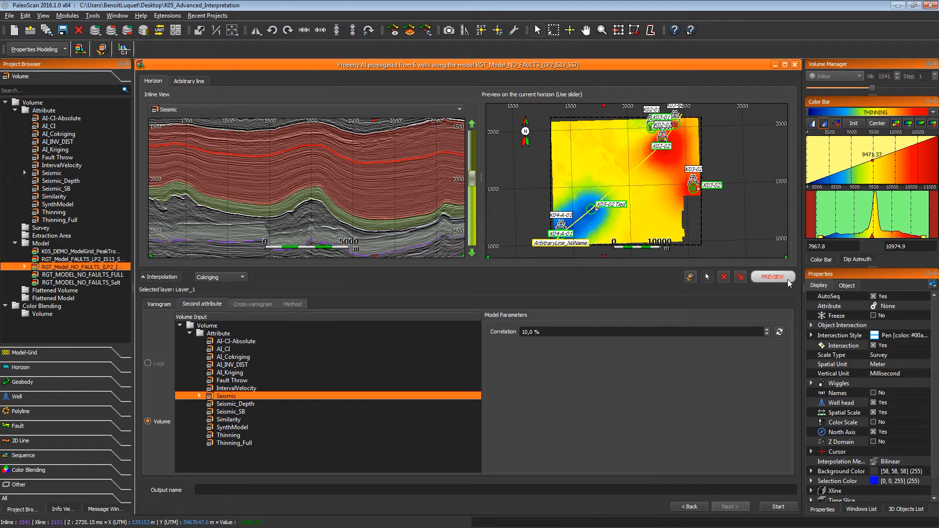
Set Layer_1's correlation with the Seismic volume to 80% and refresh the horizon preview.
triple_click(537, 332)
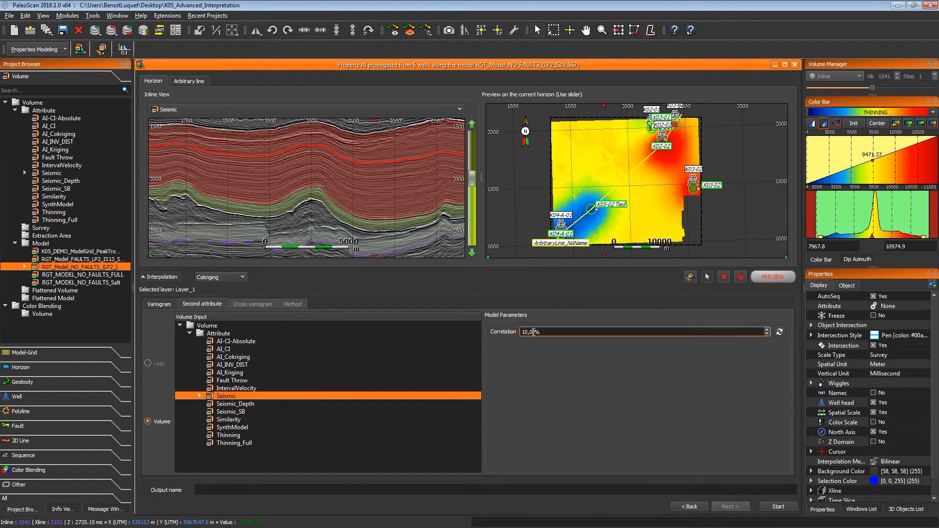
text(80)
key(Return)
click(758, 281)
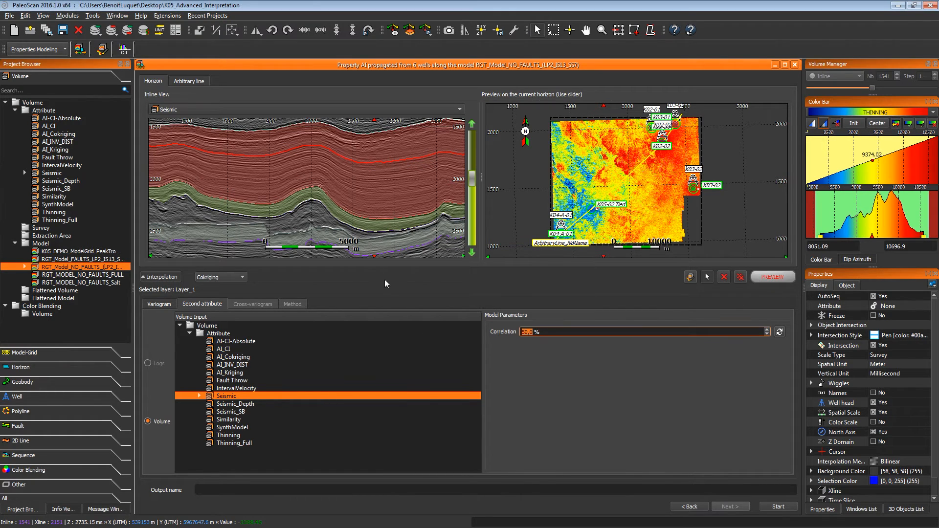
Set the cokriging correlation to 20% for Layer_2 and 80% for Layer_4.
click(361, 229)
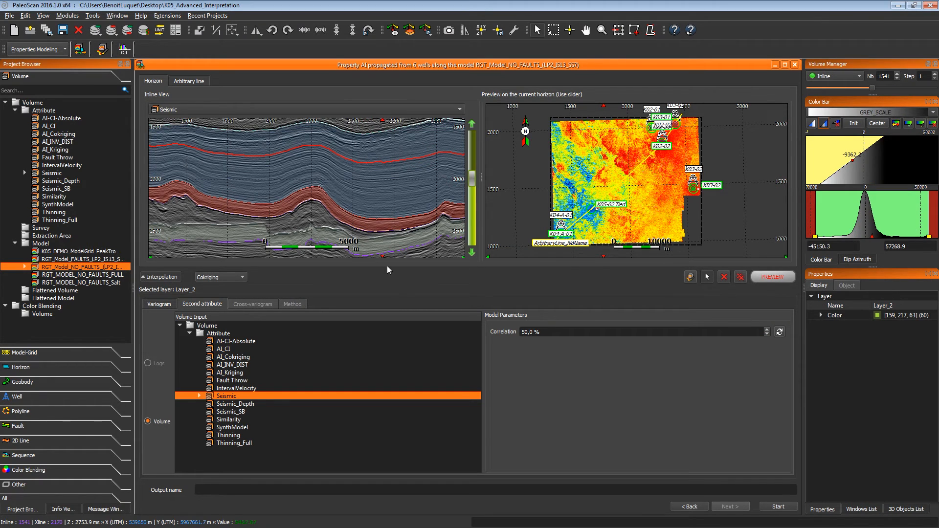
drag(532, 333, 518, 333)
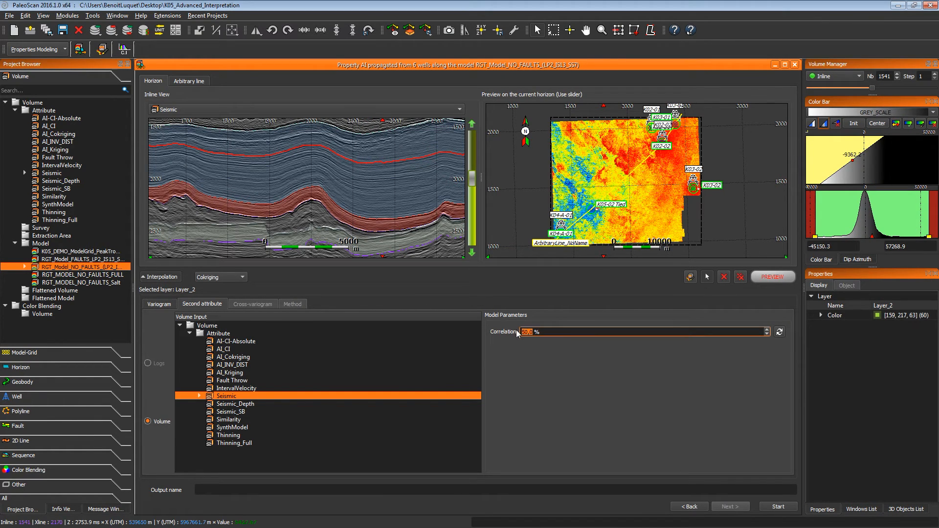
text(20)
click(381, 253)
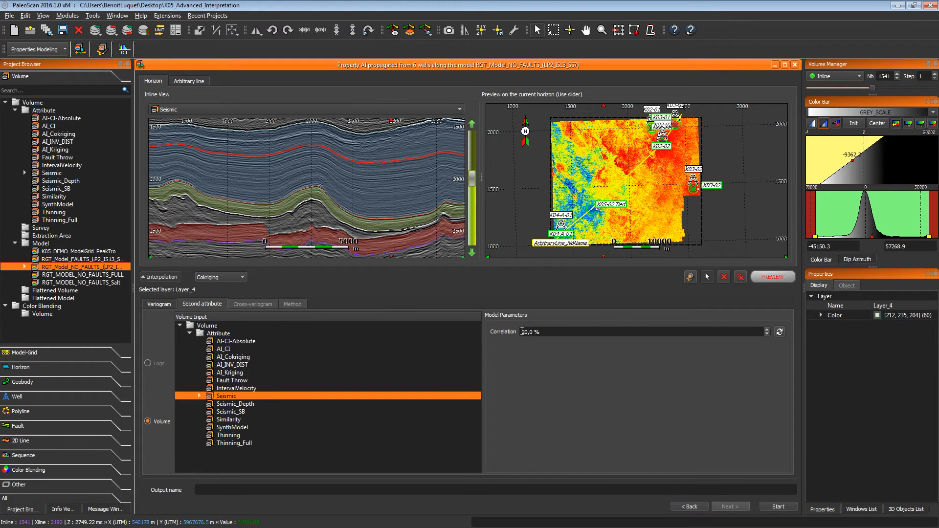
drag(532, 332, 518, 333)
text(80)
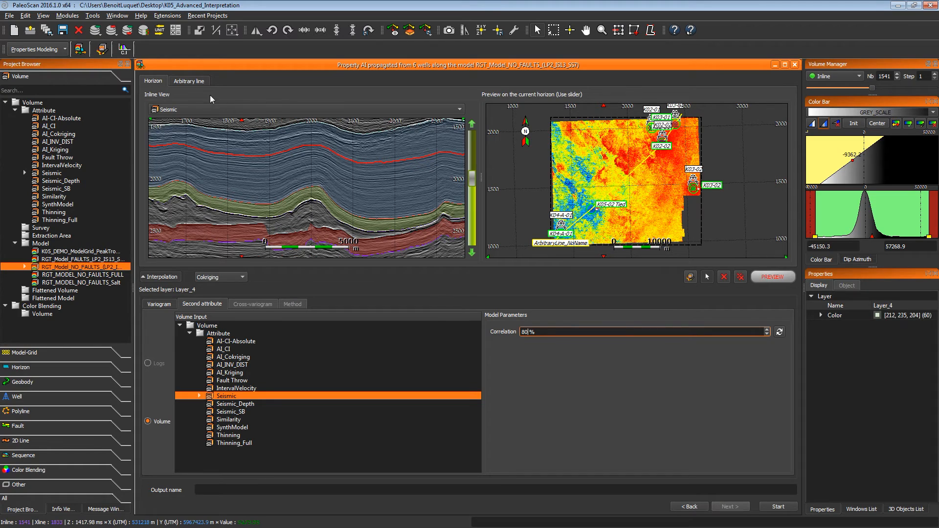
Compute the cokriging preview along the arbitrary line and examine how the propagated AI matches the logs at the eastern wells.
click(192, 82)
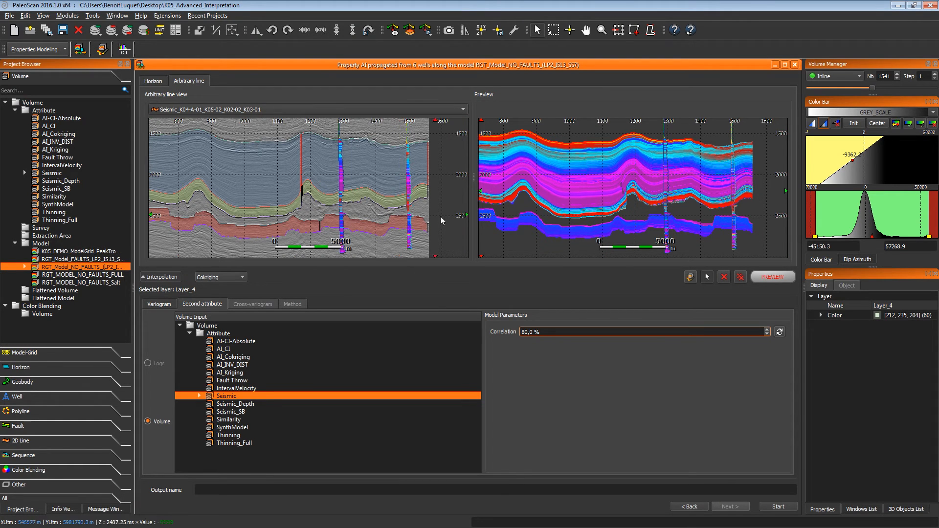
click(766, 278)
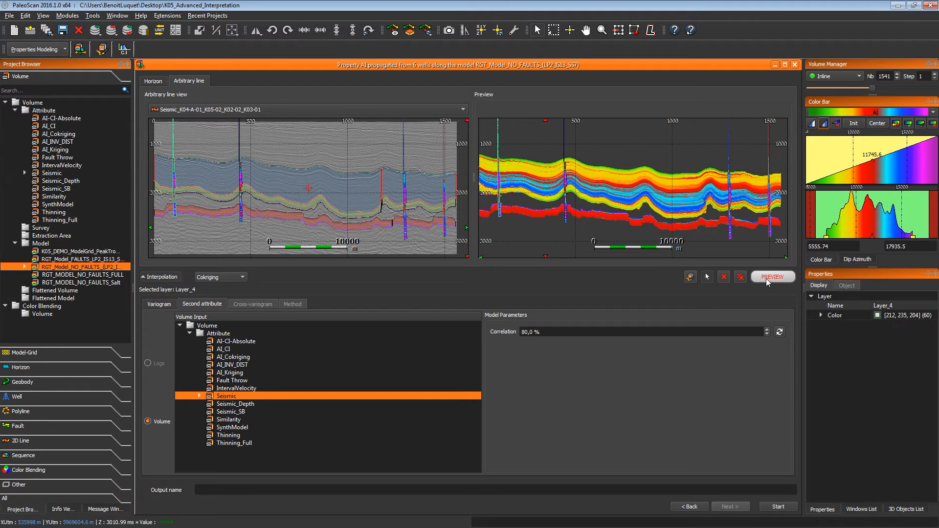
click(715, 205)
scroll(714, 206, up, 4)
scroll(715, 206, up, 1)
middle_drag(729, 210, 568, 188)
middle_drag(685, 203, 581, 187)
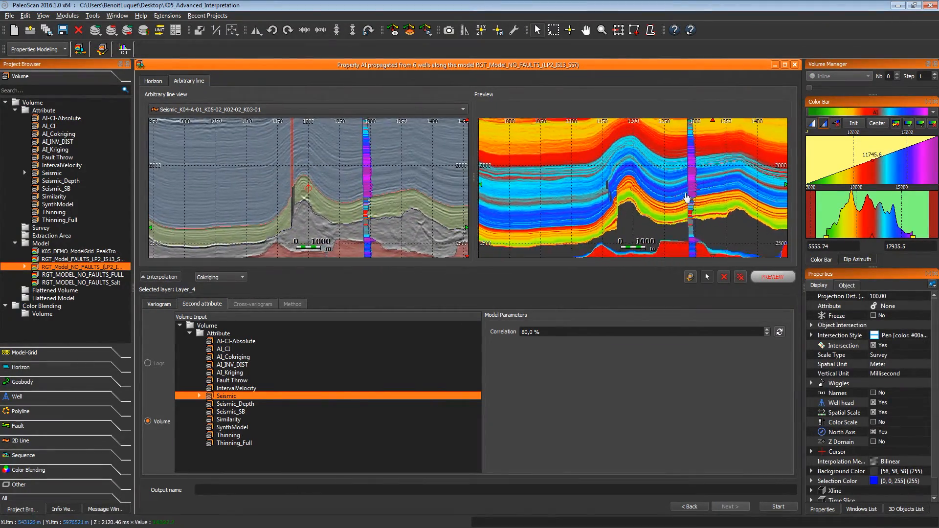
middle_drag(699, 195, 587, 216)
scroll(648, 213, up, 4)
middle_drag(685, 207, 548, 199)
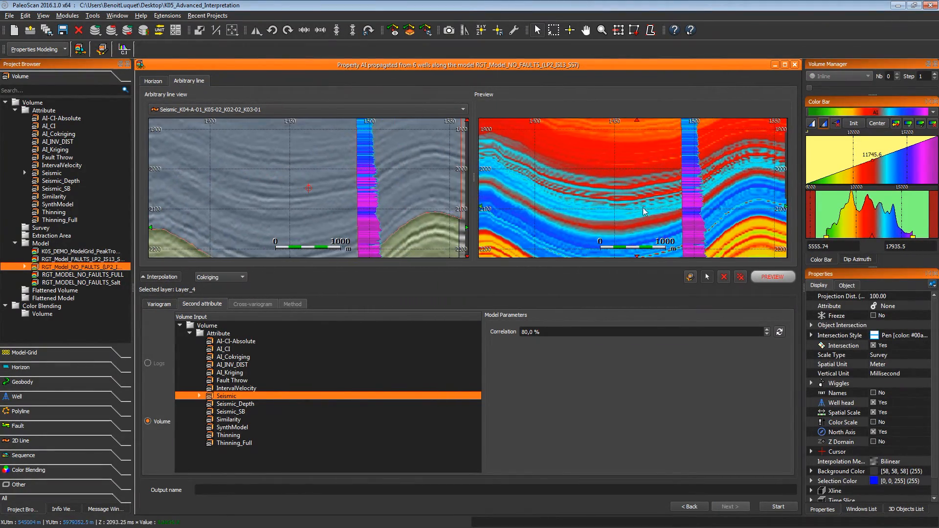
Examine the deep layer and the thin layer of the arbitrary line preview around the wells, including the full section.
click(690, 203)
drag(717, 186, 607, 176)
middle_drag(663, 253, 624, 162)
middle_drag(591, 210, 743, 132)
mouse_move(713, 202)
middle_down()
mouse_move(598, 155)
mouse_move(585, 159)
middle_up()
middle_drag(566, 196, 775, 174)
middle_drag(671, 180, 718, 206)
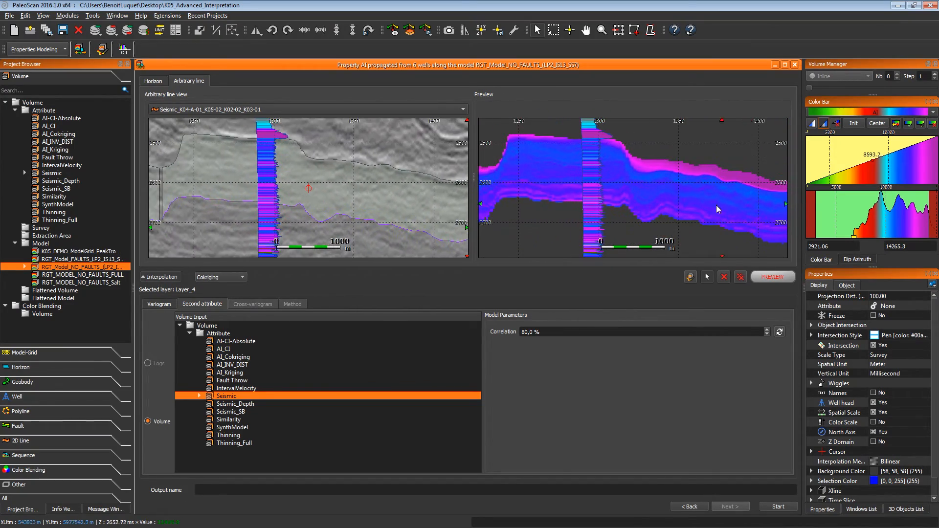
scroll(635, 165, down, 10)
middle_drag(630, 158, 627, 193)
scroll(615, 174, up, 1)
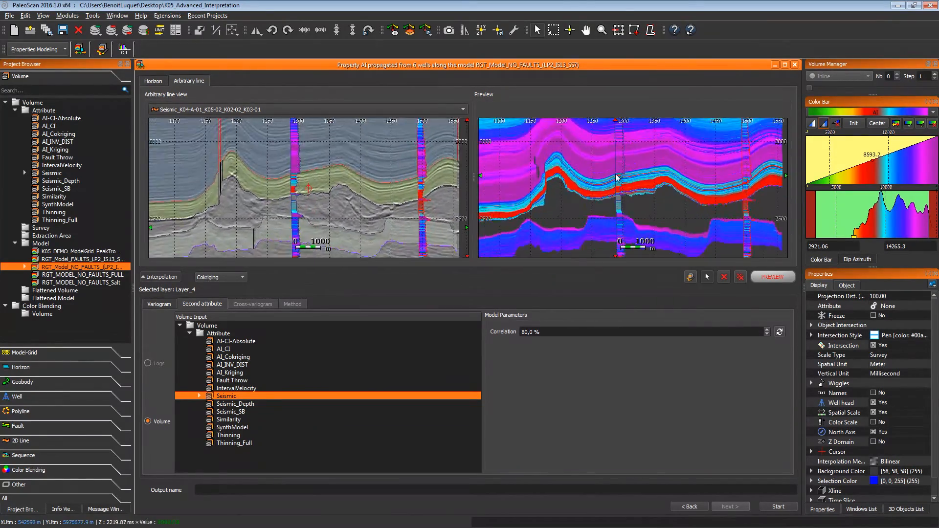
scroll(616, 177, up, 7)
mouse_move(650, 171)
middle_down()
mouse_move(643, 178)
mouse_move(719, 234)
middle_up()
middle_drag(683, 166, 637, 187)
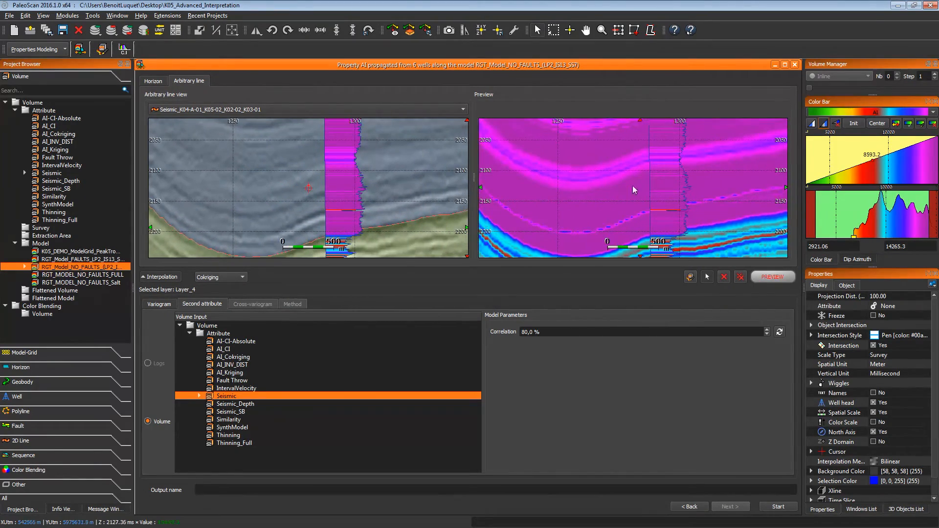
scroll(608, 183, down, 5)
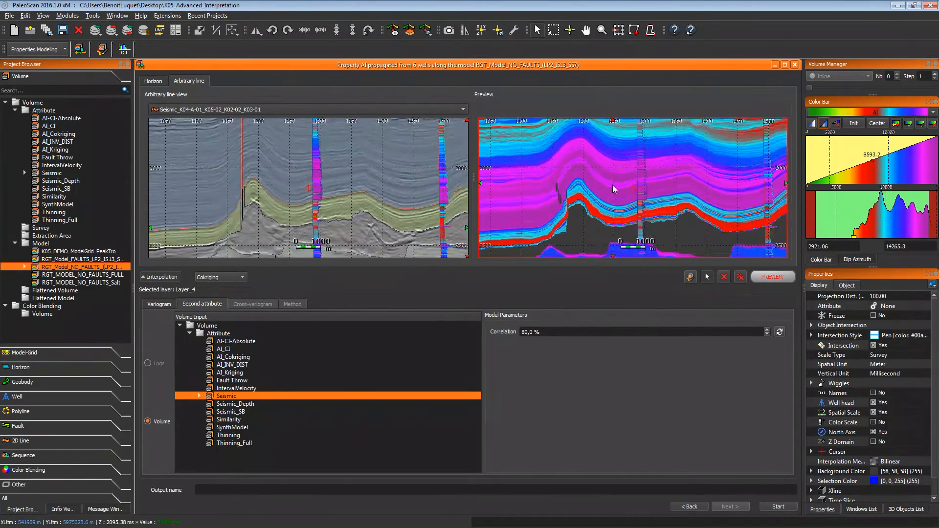
scroll(612, 185, down, 5)
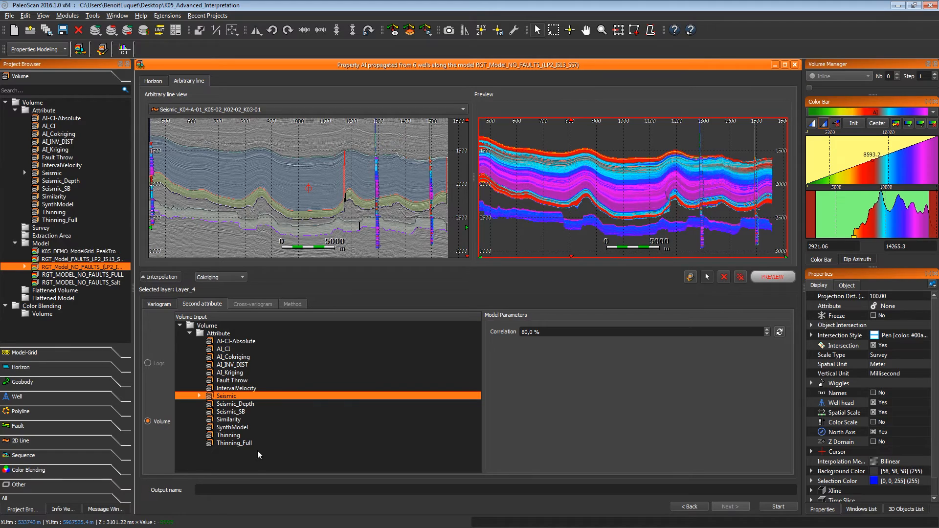
Name the output volume AI_Cokiging and start the property propagation.
click(256, 486)
text(AI_Cokiging)
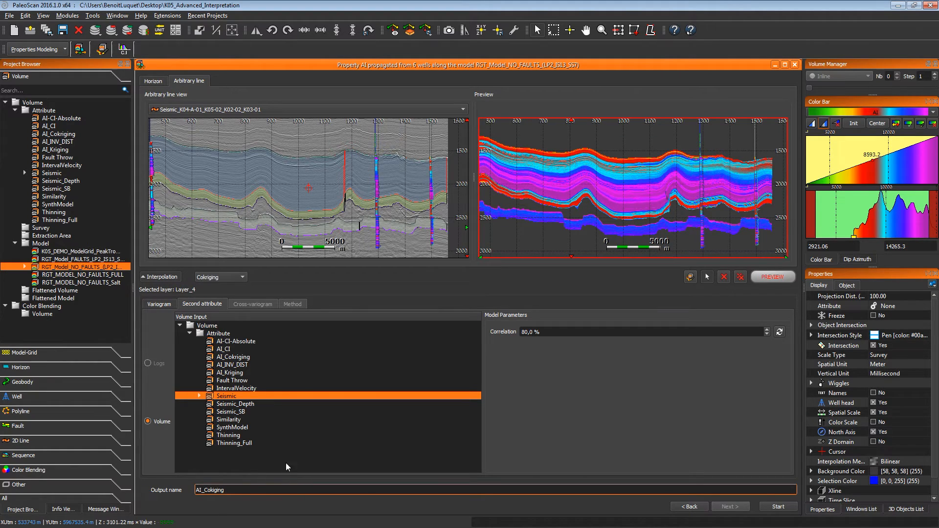
click(767, 510)
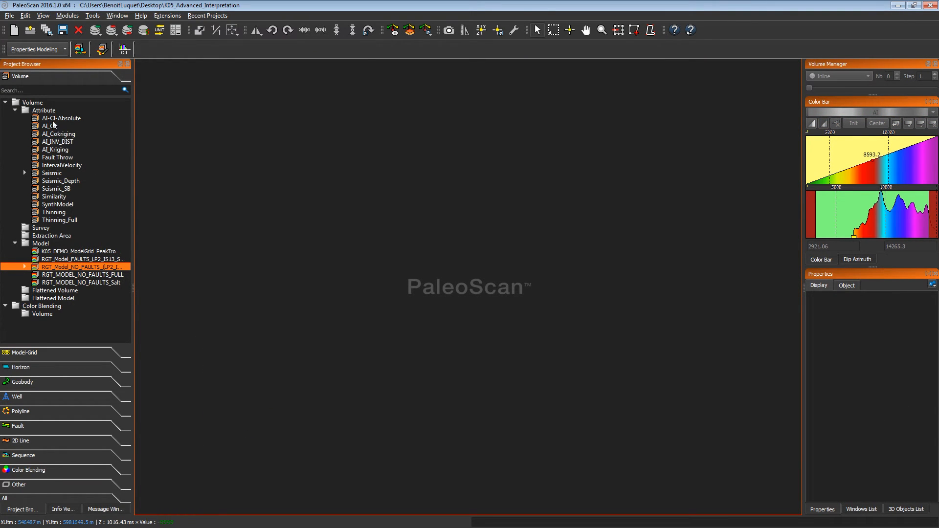
Open the AI_INV_DIST attribute volume in its own inline view.
double_click(55, 142)
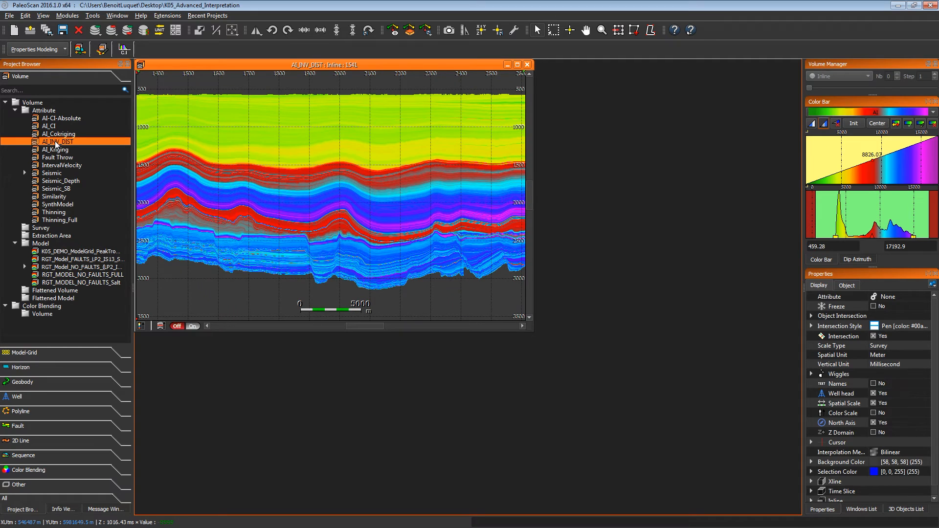
Open the AI_Kriging and AI_Cokriging volumes in their own inline views and tile all three views horizontally.
double_click(53, 150)
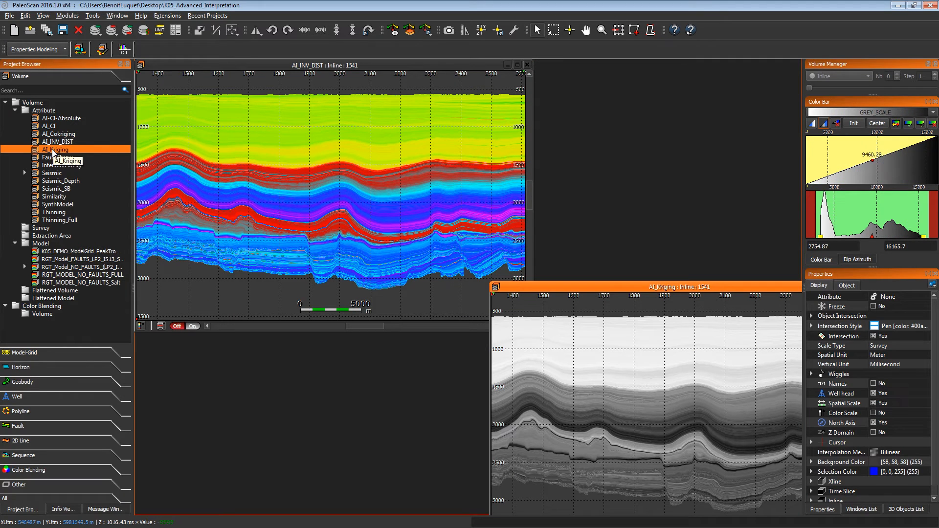
double_click(56, 135)
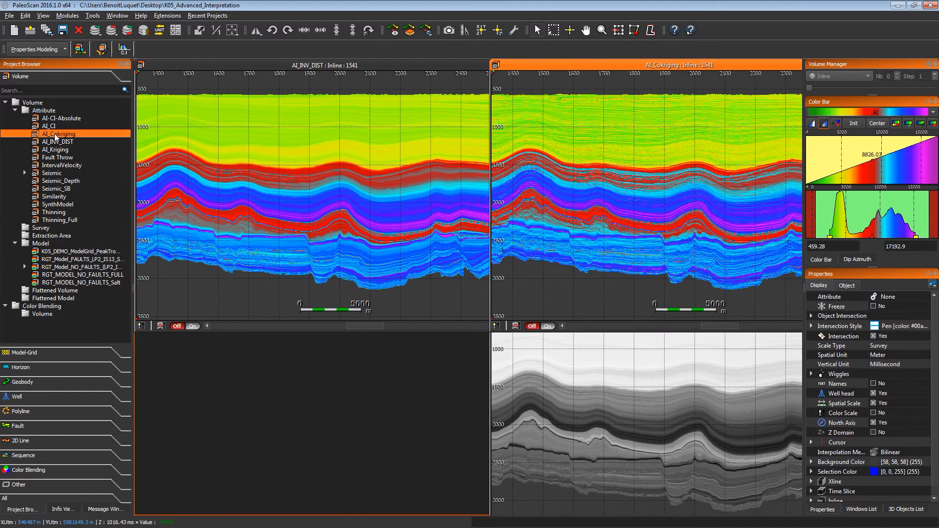
click(117, 15)
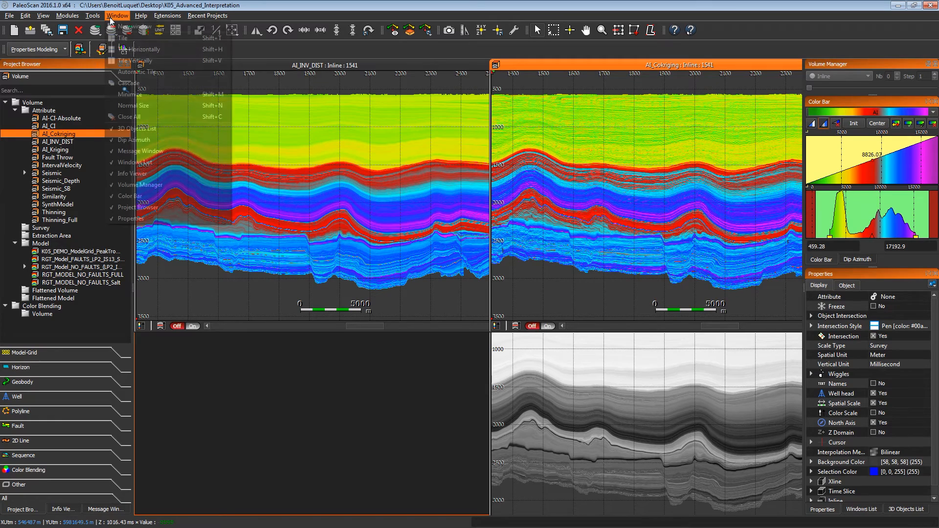
click(123, 49)
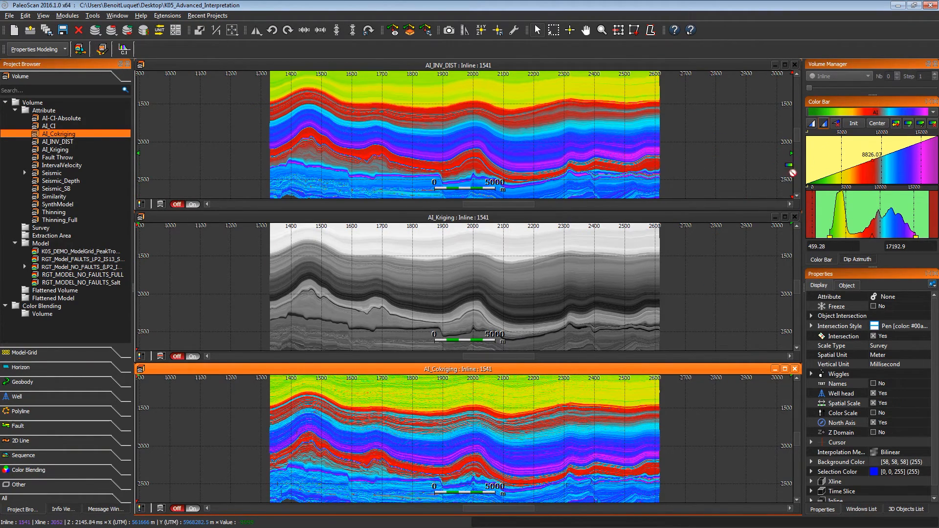
Apply the AI color bar and value range of the AI_Cokriging view to the AI_Kriging view.
drag(812, 204, 753, 260)
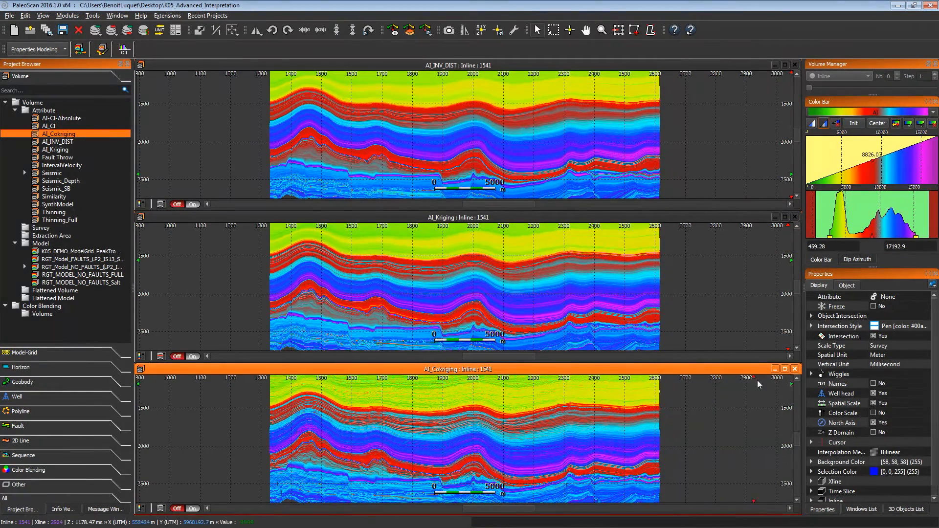
click(722, 170)
drag(700, 274, 697, 398)
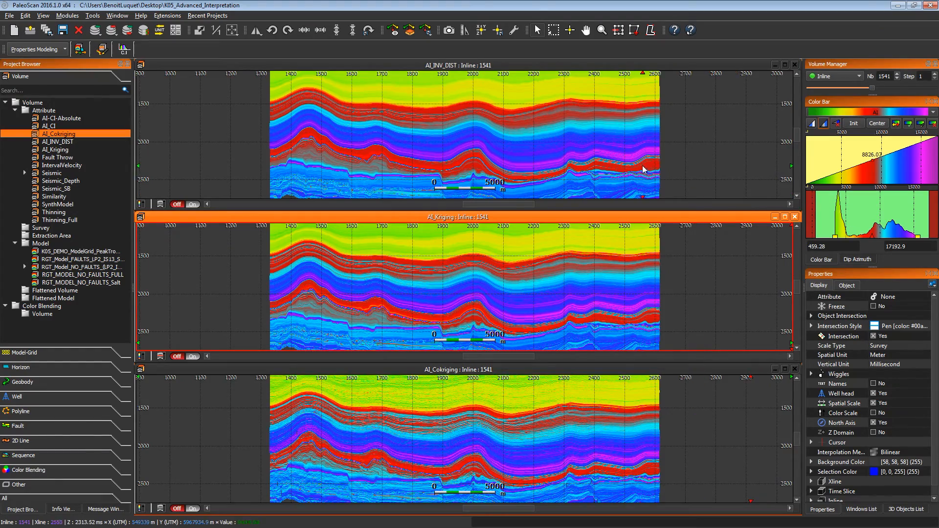
Compare the deep faulted layers of the inverse distance, kriging and cokriging volumes side by side on inline 1541.
scroll(638, 164, up, 2)
scroll(614, 211, up, 2)
scroll(617, 209, up, 2)
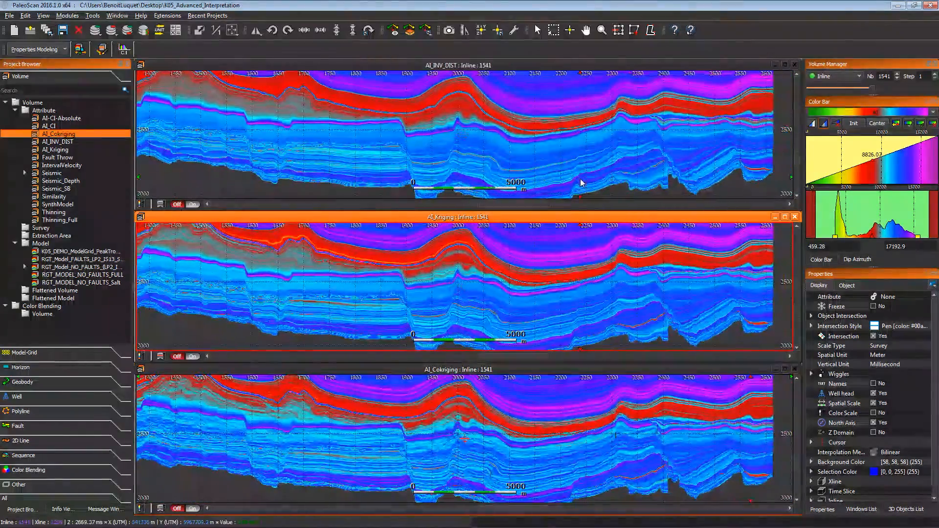
scroll(445, 288, up, 2)
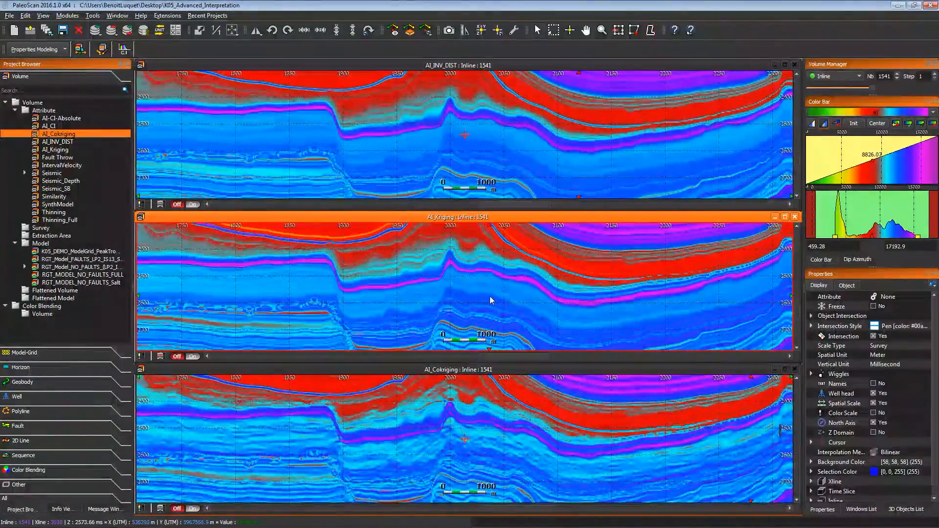
scroll(486, 295, up, 3)
scroll(486, 315, up, 2)
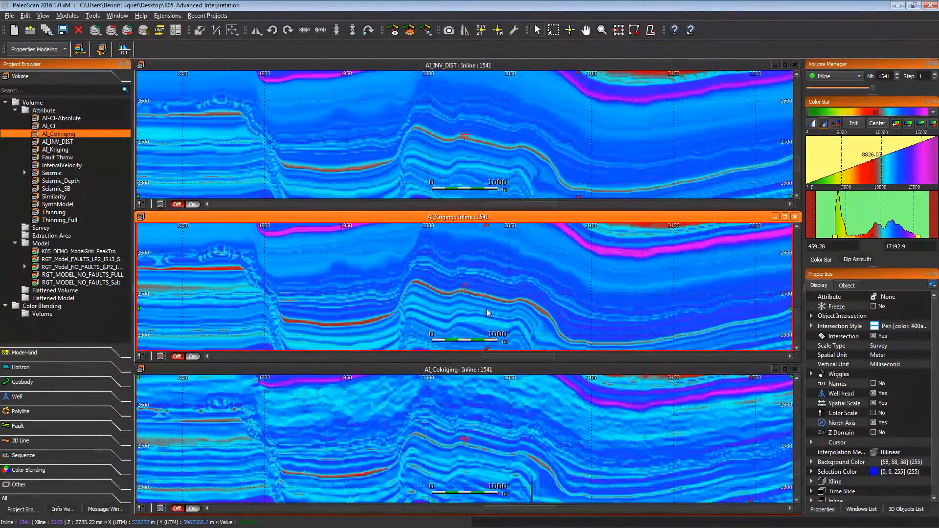
scroll(480, 314, up, 2)
click(570, 30)
mouse_move(370, 424)
mouse_down()
mouse_move(371, 411)
mouse_move(357, 427)
mouse_move(401, 420)
mouse_up()
middle_drag(449, 302, 415, 286)
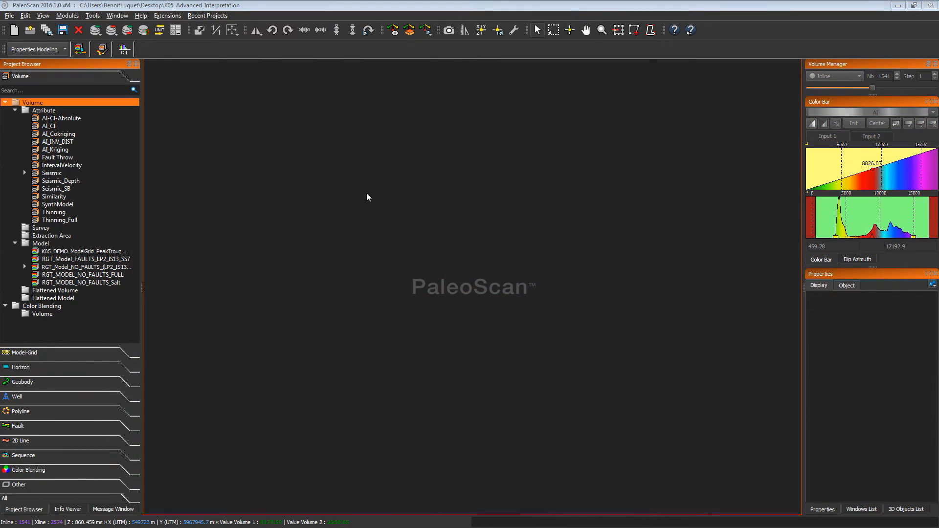
Switch to the Attribute module and open an empty volume blending view tiled over the whole workspace.
click(42, 50)
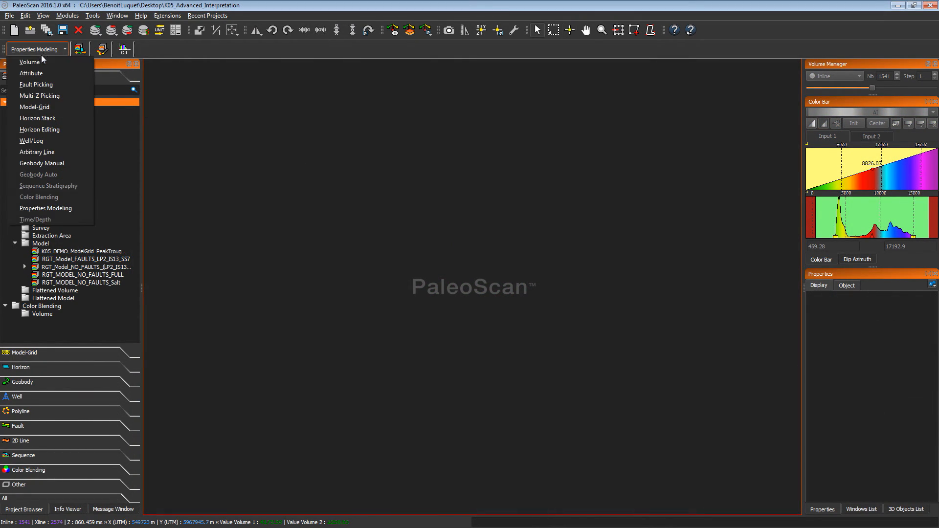
click(41, 72)
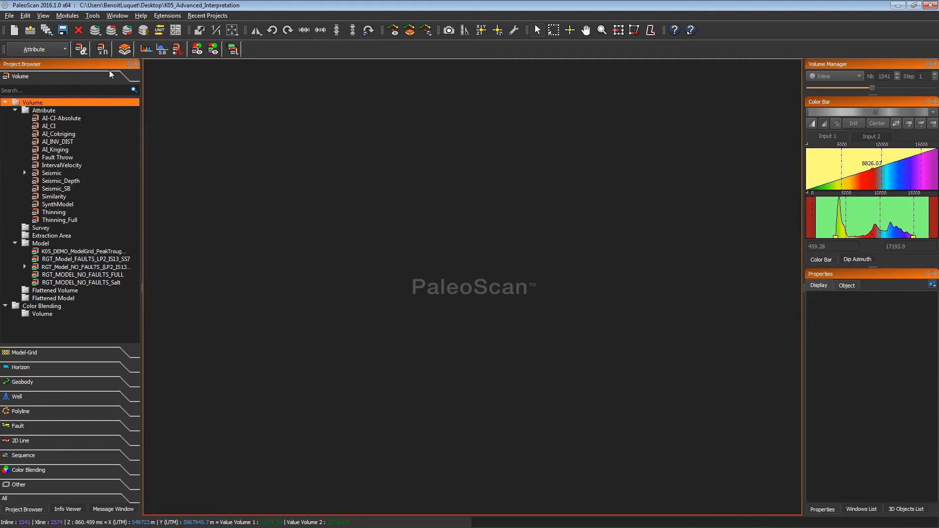
click(197, 51)
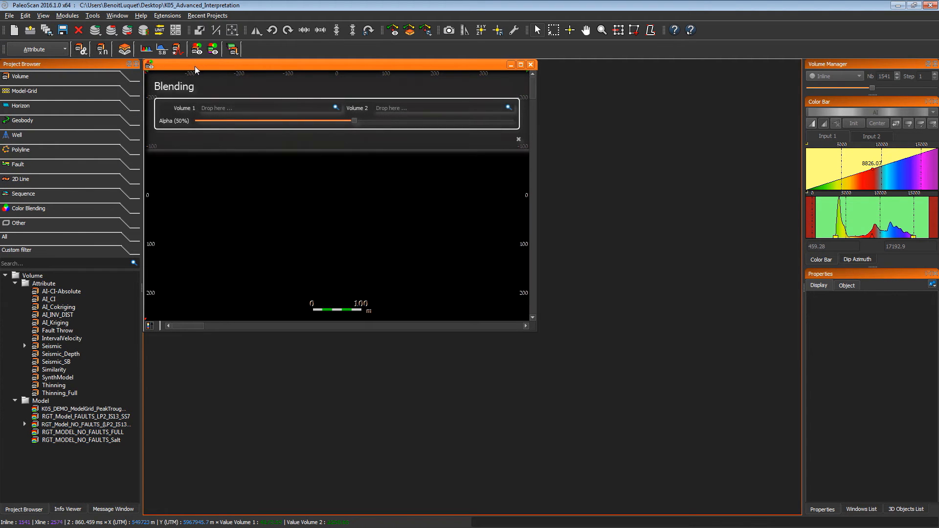
click(117, 15)
click(131, 38)
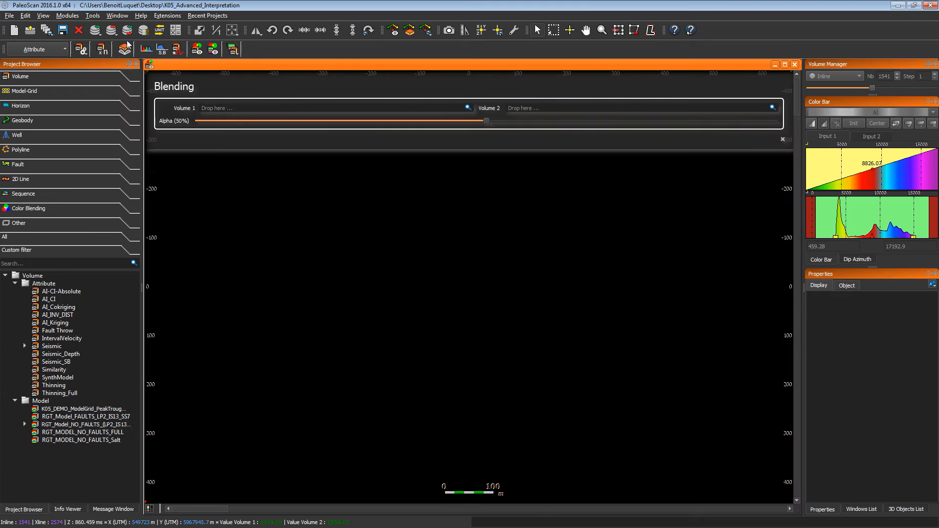
Blend AI_INV_DIST as Volume 1 with Seismic as Volume 2 at an alpha of 62%.
click(28, 77)
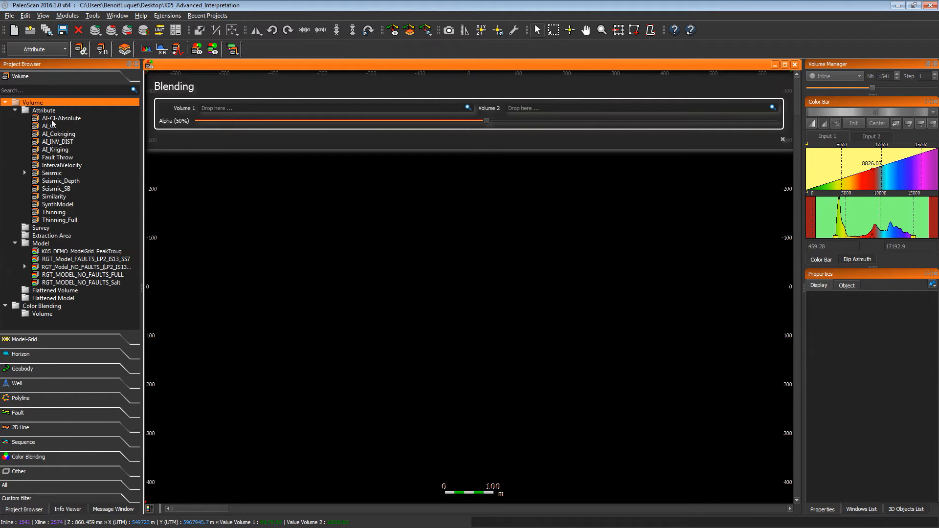
drag(54, 144, 213, 109)
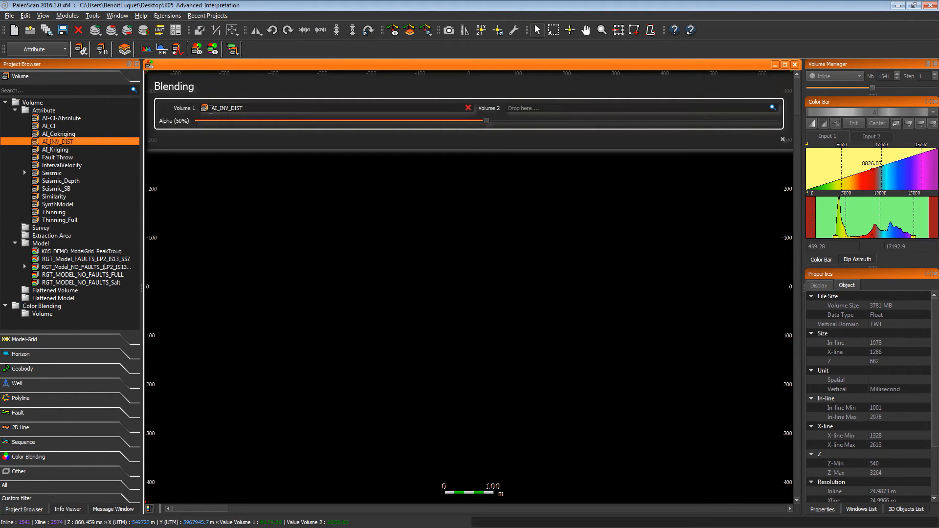
drag(79, 172, 556, 121)
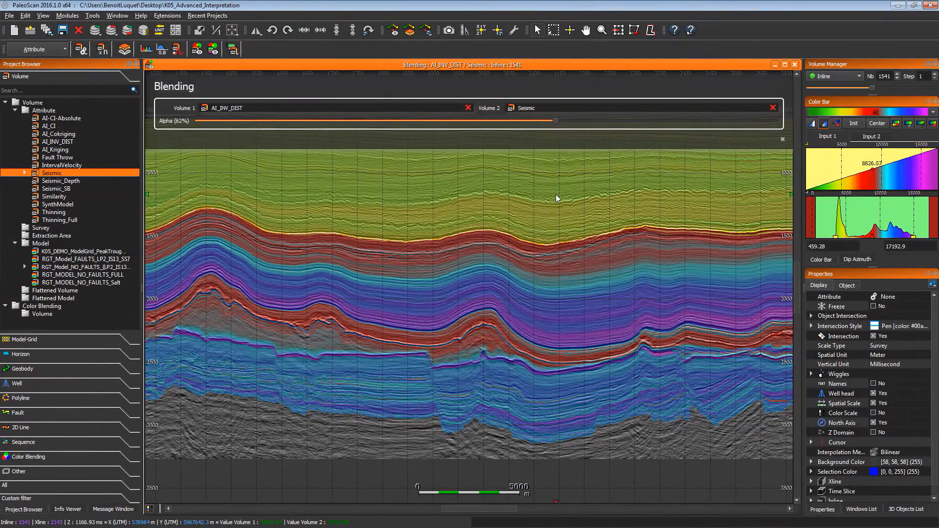
Show wiggles on the blended section with a spacing of 60 and the Multi Color display.
click(811, 374)
click(873, 384)
click(867, 403)
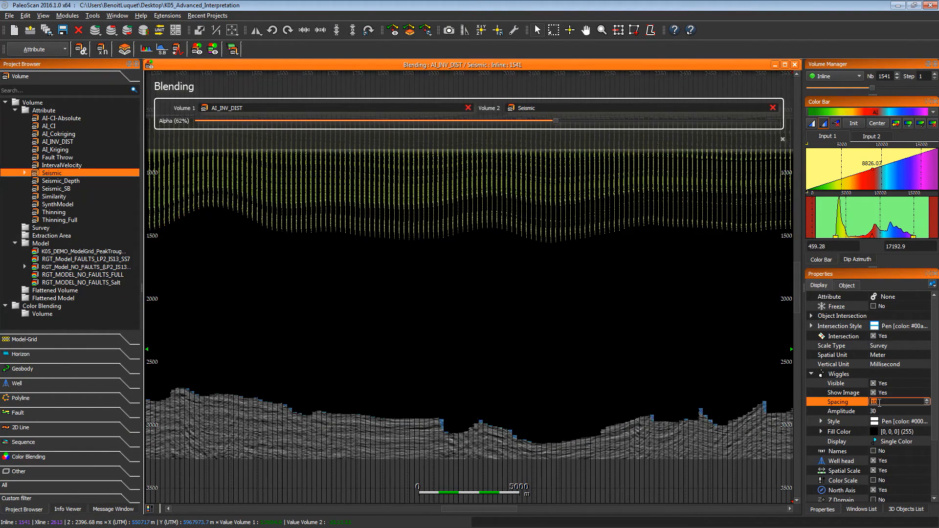
key(Return)
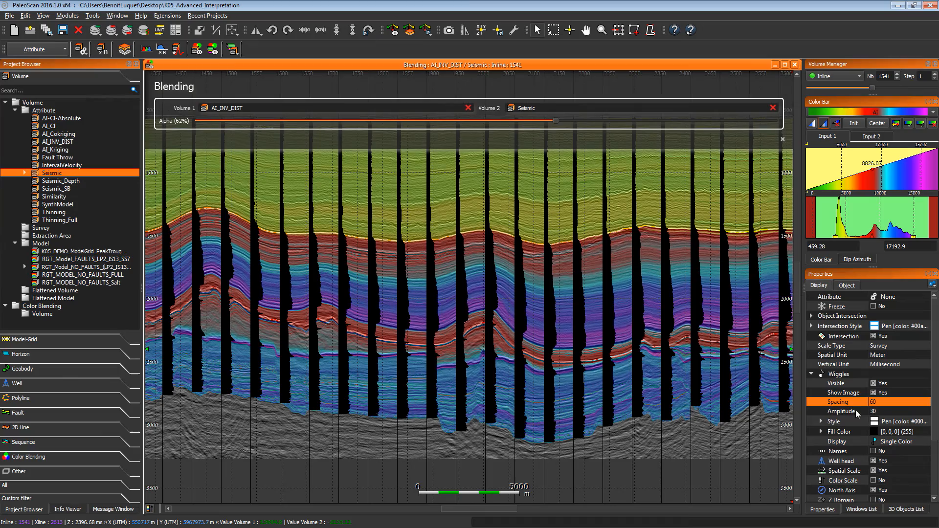
click(893, 442)
click(898, 443)
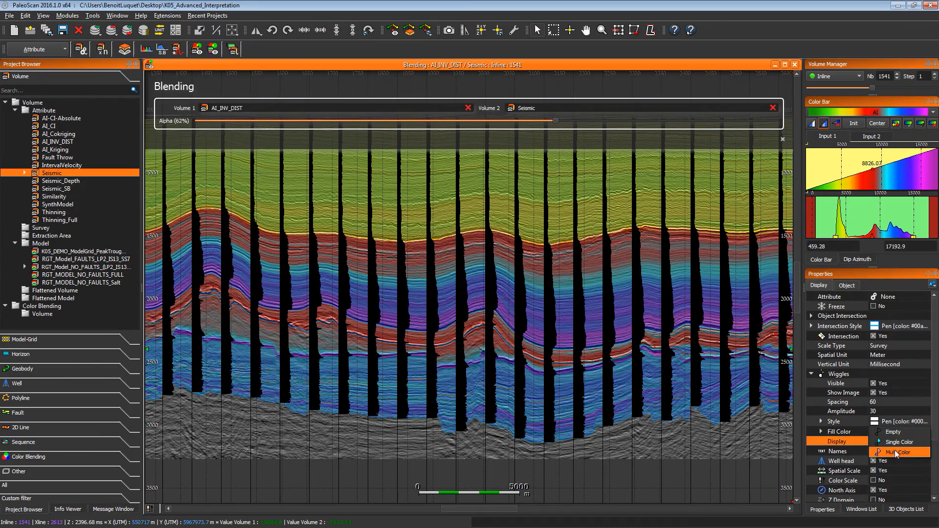
click(895, 451)
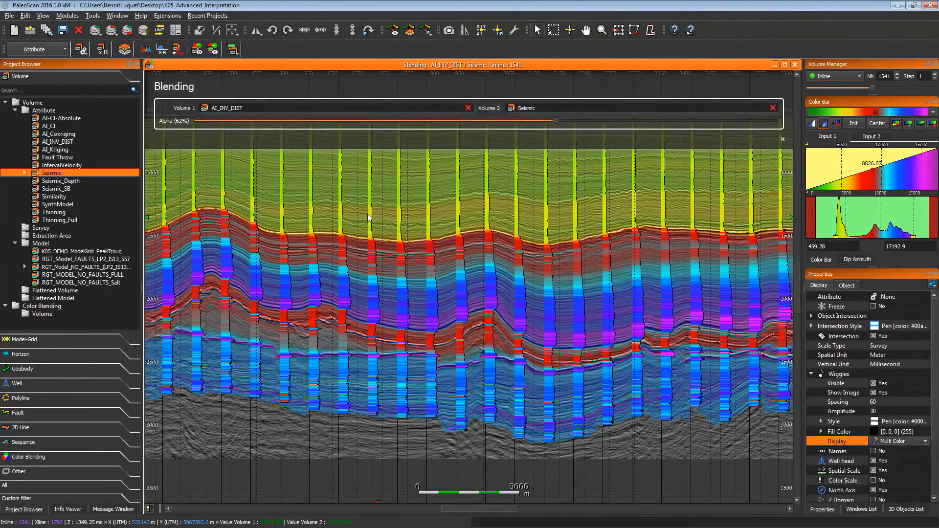
click(353, 210)
Replace Volume 1 of the blending with IntervalVelocity and adjust the alpha to 43%.
drag(550, 124, 581, 124)
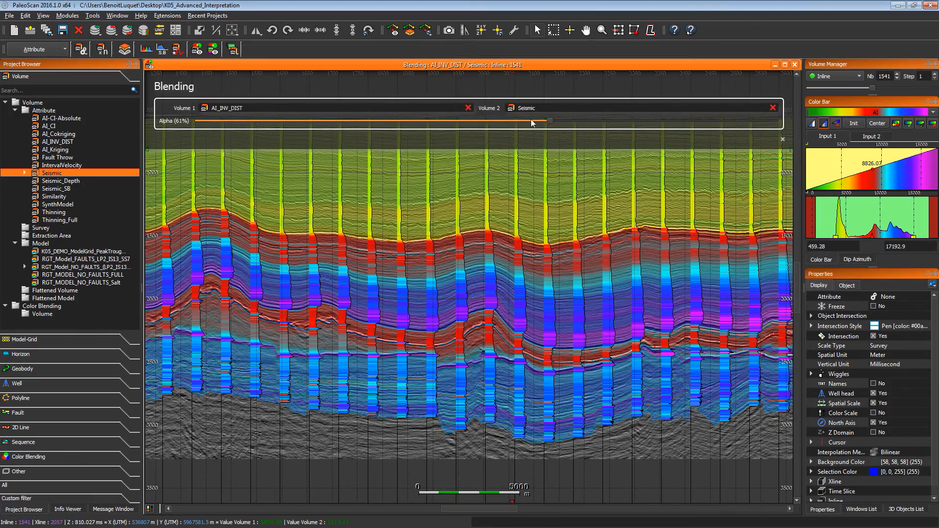
drag(66, 165, 236, 110)
scroll(294, 219, down, 1)
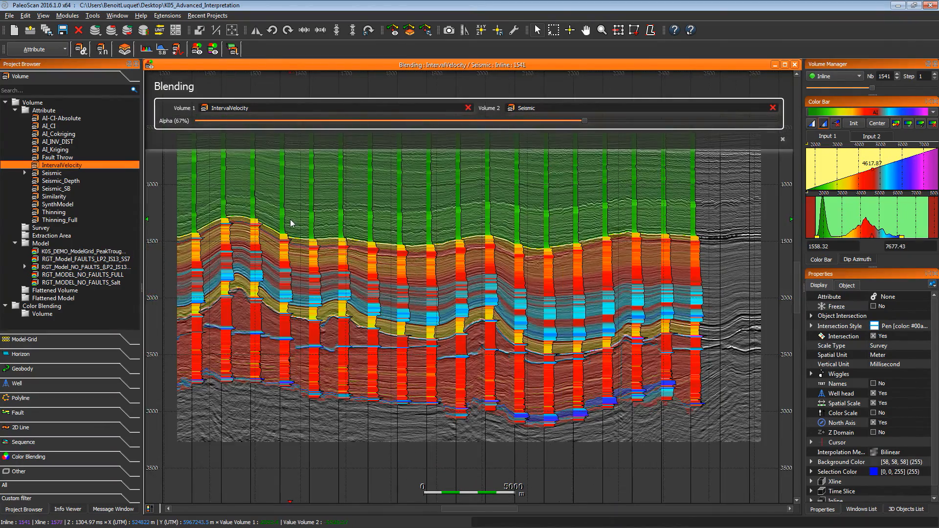
middle_drag(292, 221, 342, 227)
drag(584, 121, 446, 122)
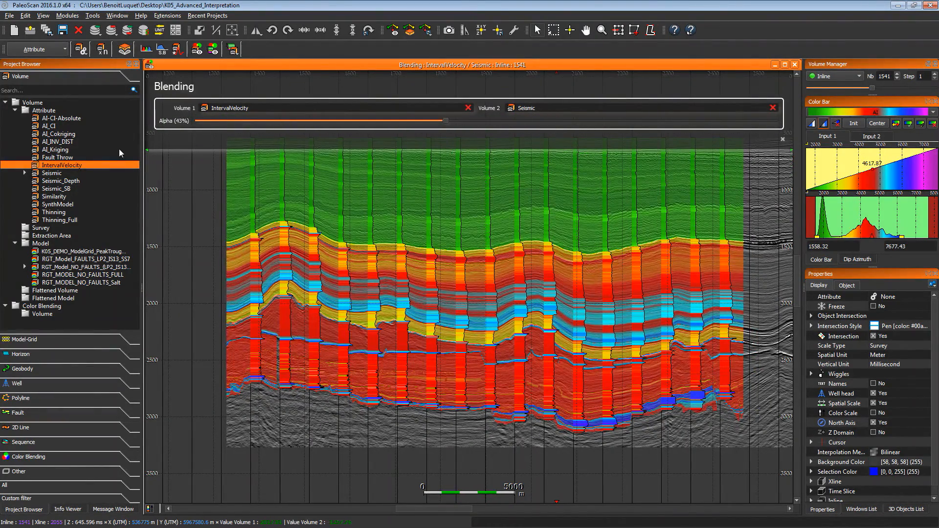
Replace Volume 1 of the blending with SynthModel and raise the alpha to about 72%.
drag(70, 204, 235, 108)
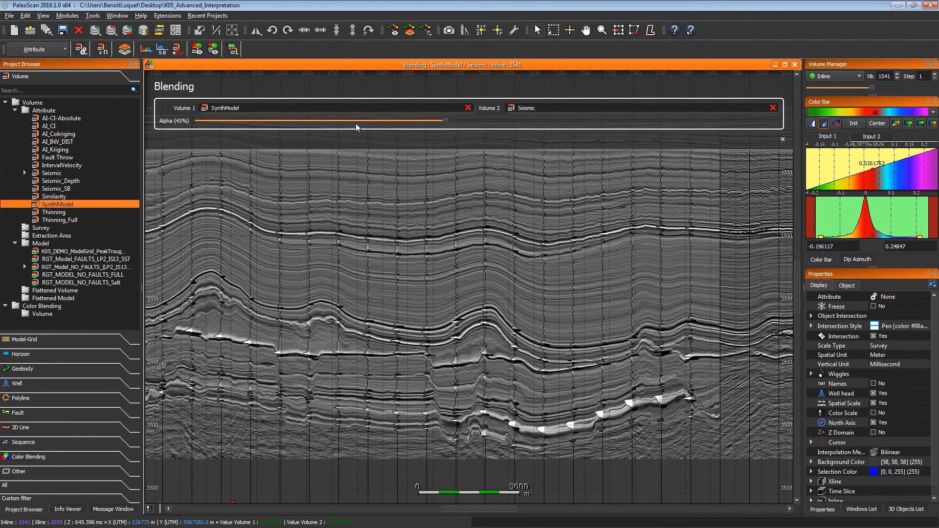
drag(445, 122, 563, 146)
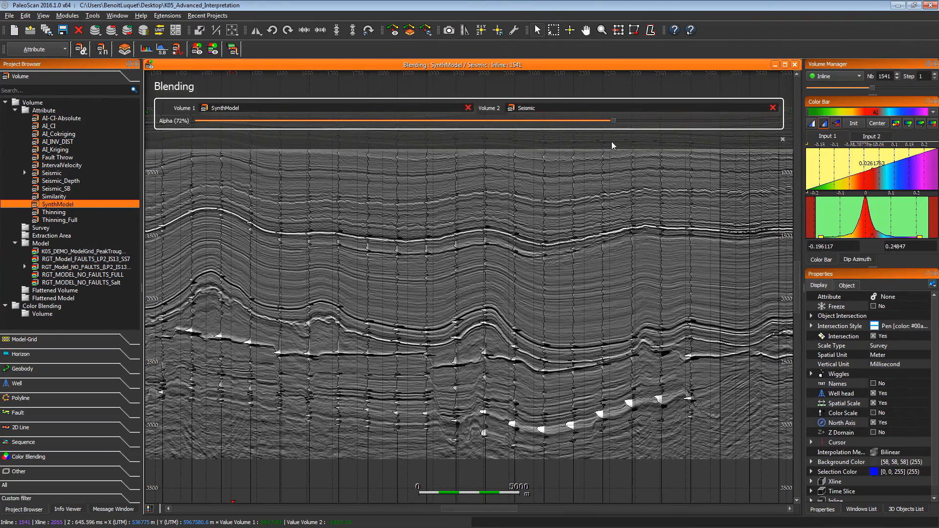